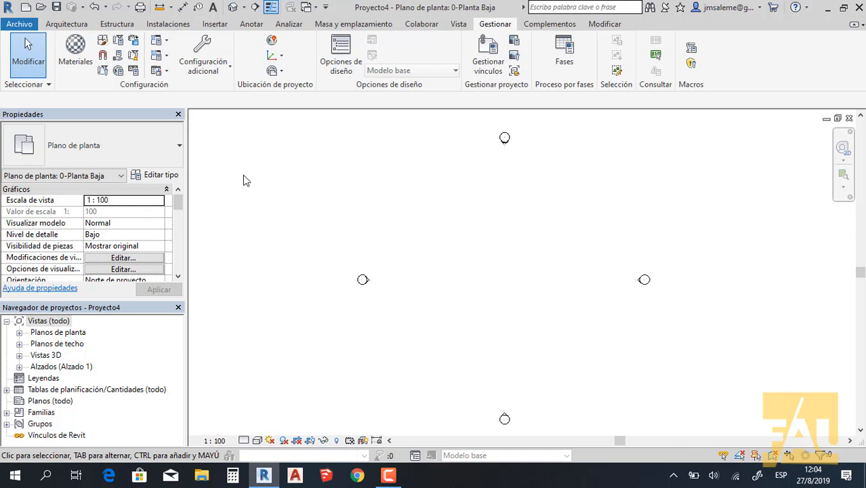
# Step: Review the project units and their list of disciplines, keeping the discipline Común
pyautogui.click(135, 72)
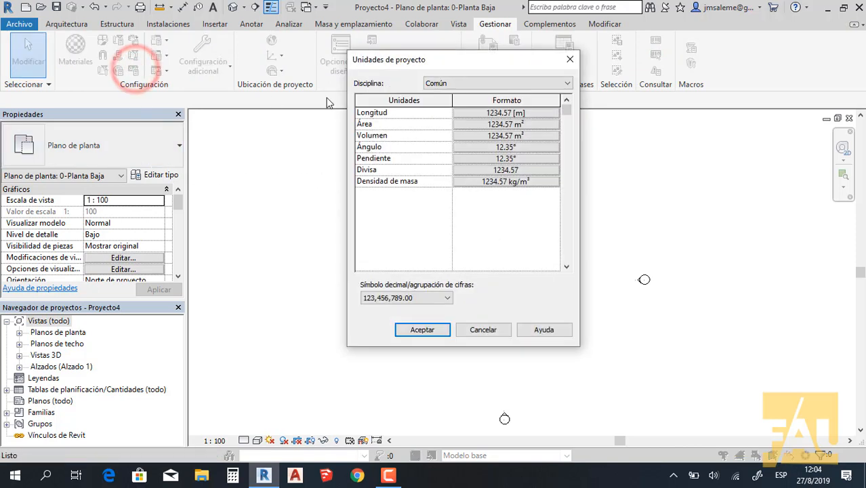
pyautogui.moveTo(471, 70); pyautogui.dragTo(416, 101)
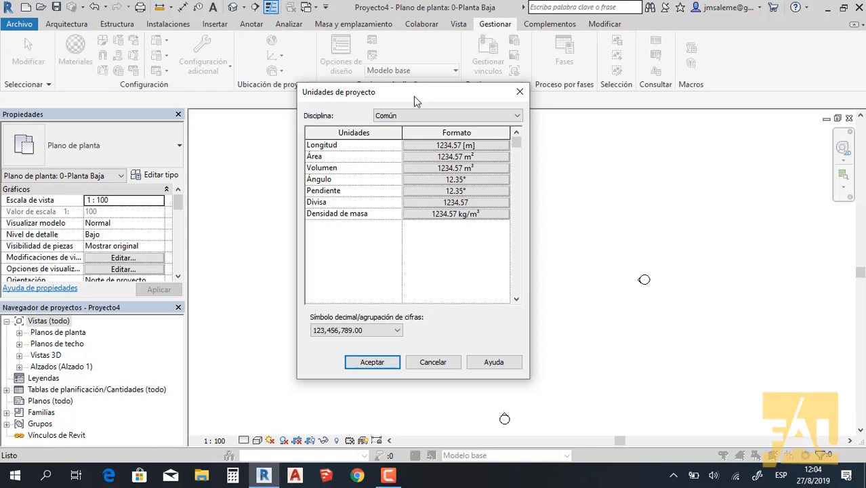
pyautogui.click(450, 363)
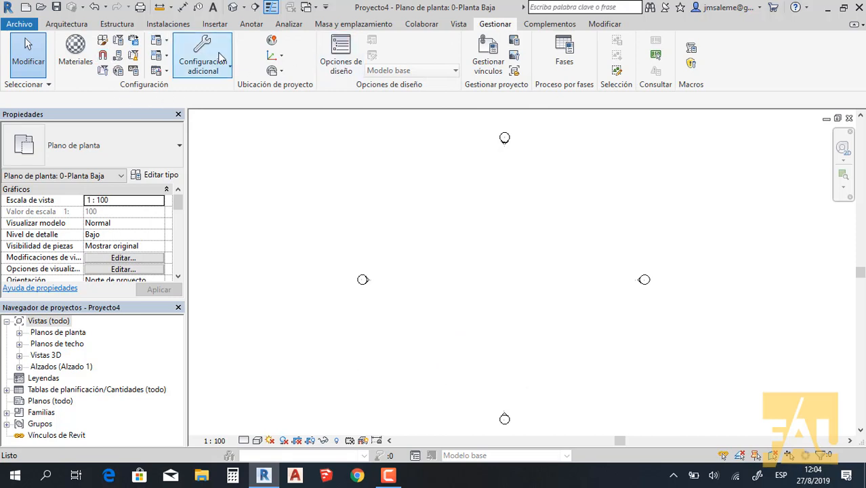
pyautogui.click(135, 72)
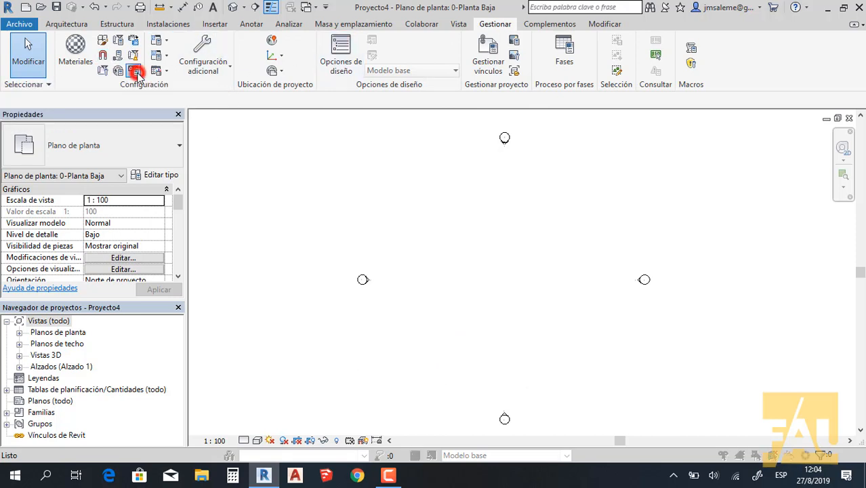
pyautogui.moveTo(413, 93); pyautogui.dragTo(429, 59)
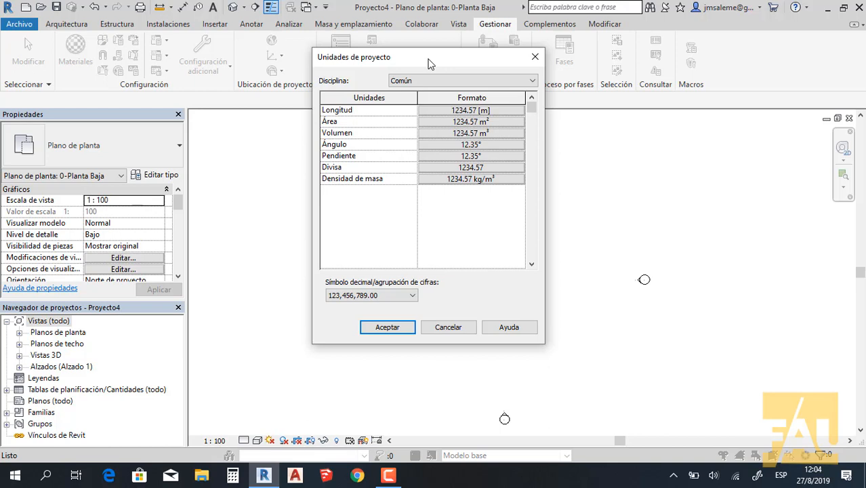
pyautogui.click(533, 81)
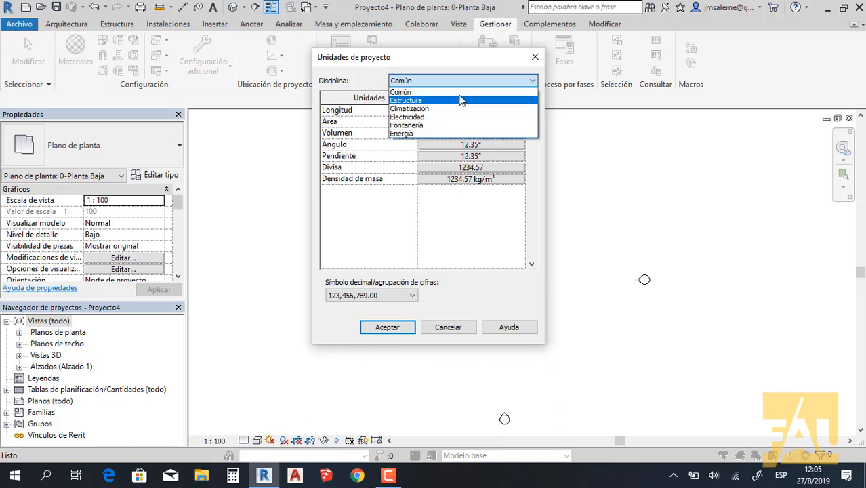
pyautogui.click(411, 93)
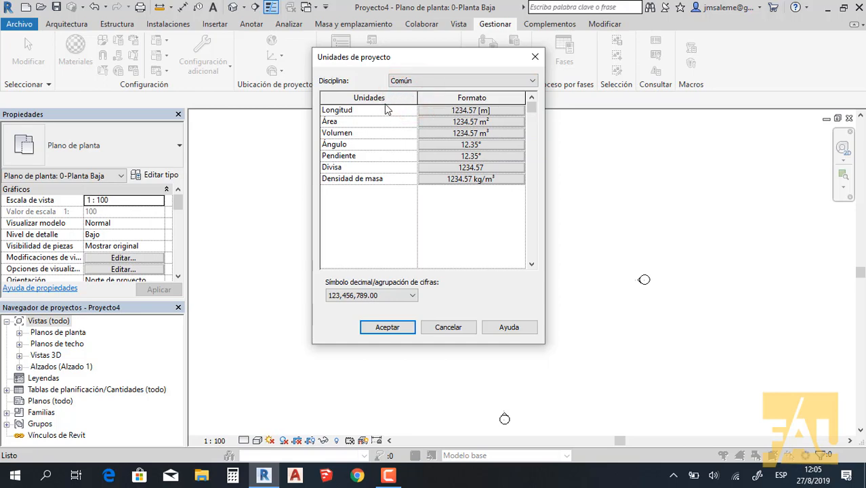
# Step: Examine the unit and rounding options of the Longitud format, closing it without changes
pyautogui.click(442, 110)
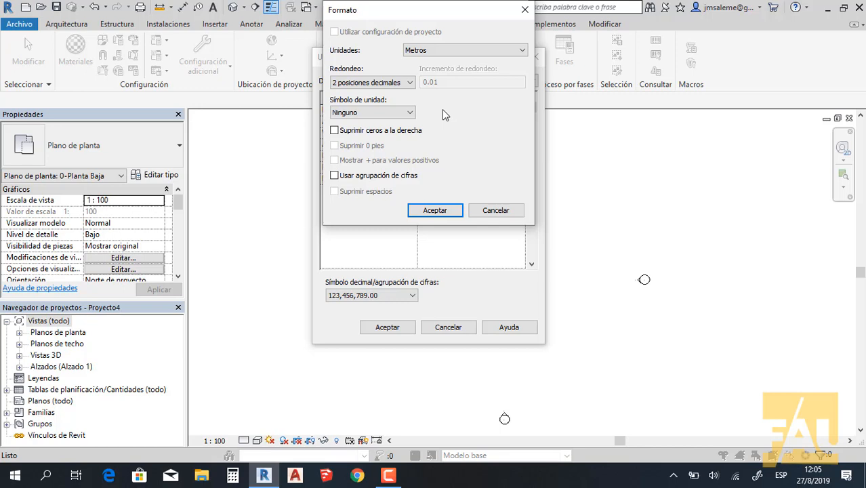
pyautogui.click(525, 50)
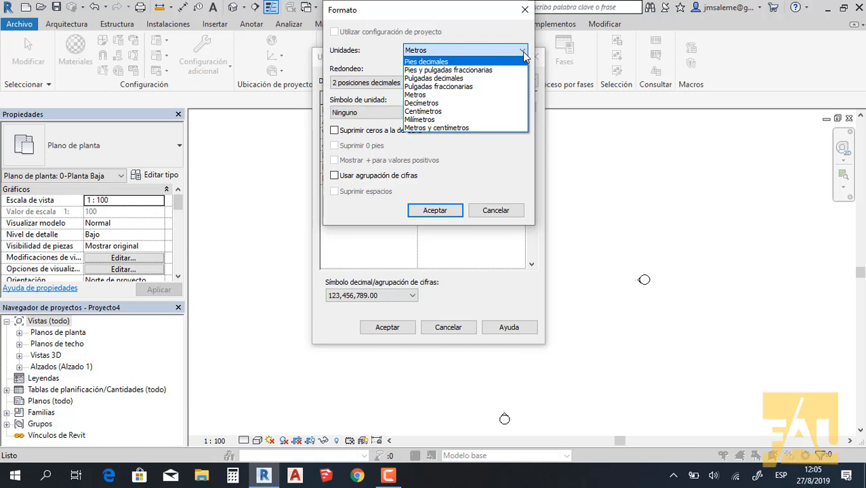
pyautogui.click(525, 55)
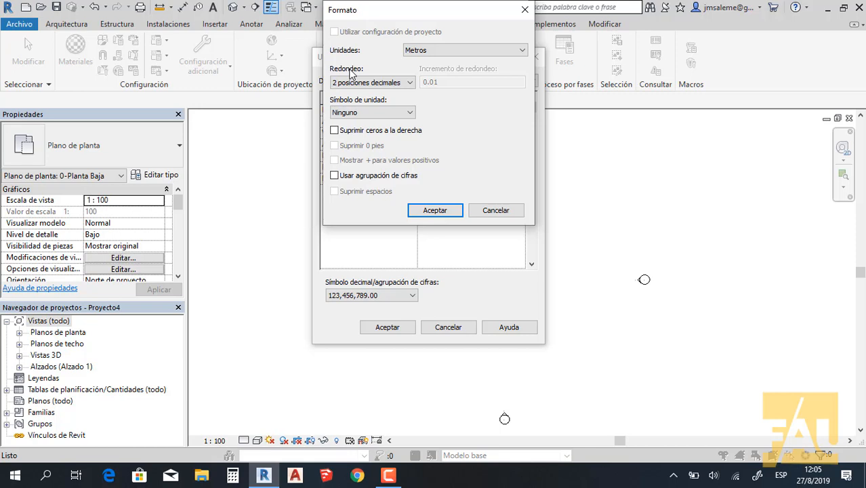
pyautogui.click(410, 83)
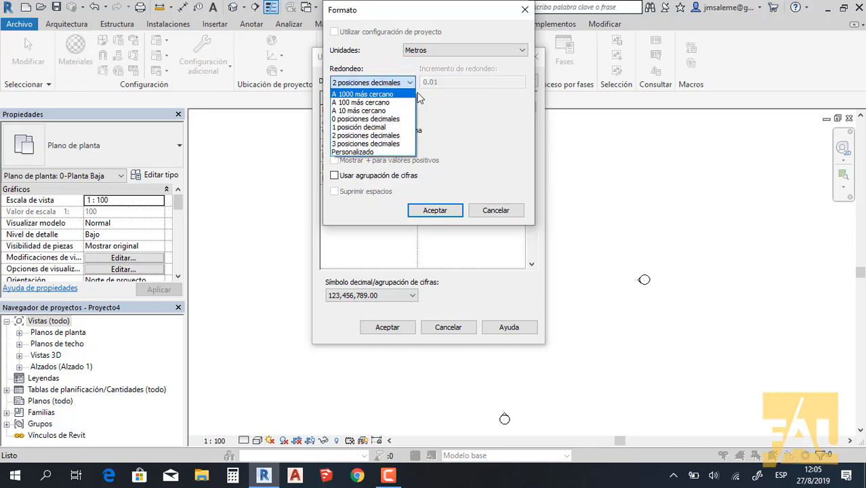
pyautogui.click(411, 83)
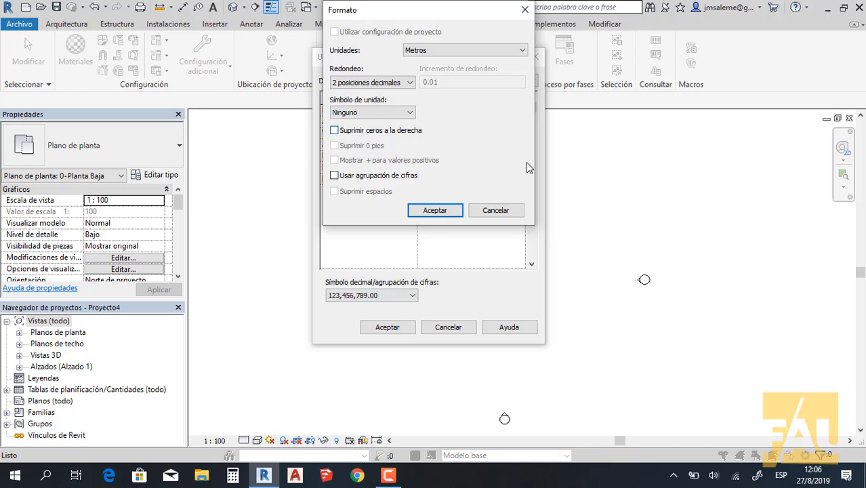
pyautogui.click(496, 211)
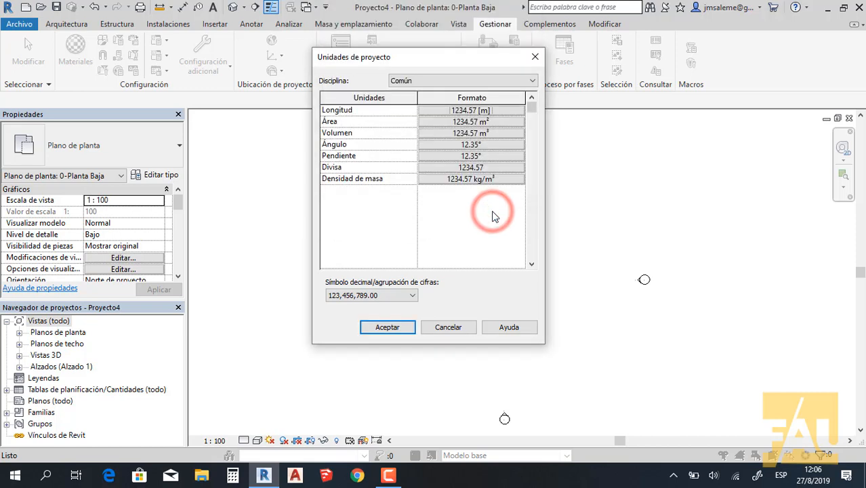
# Step: Examine the Área, Volumen and Ángulo format settings, leaving the project units without saving changes
pyautogui.click(512, 122)
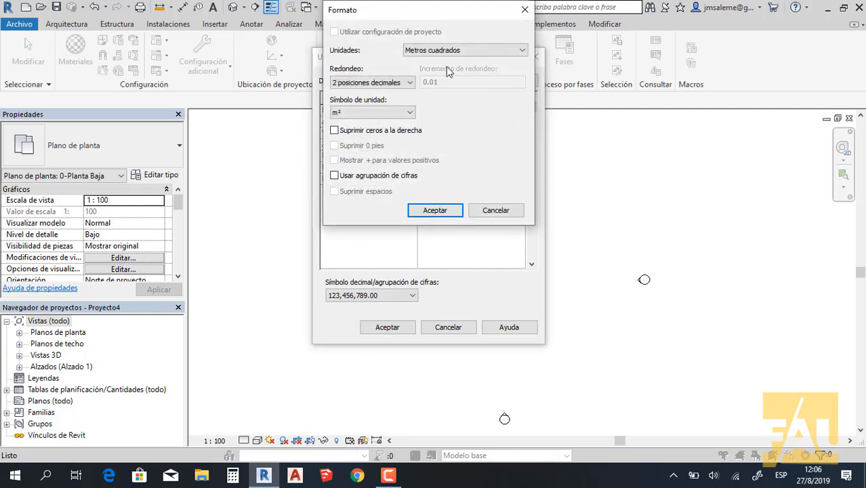
pyautogui.click(522, 50)
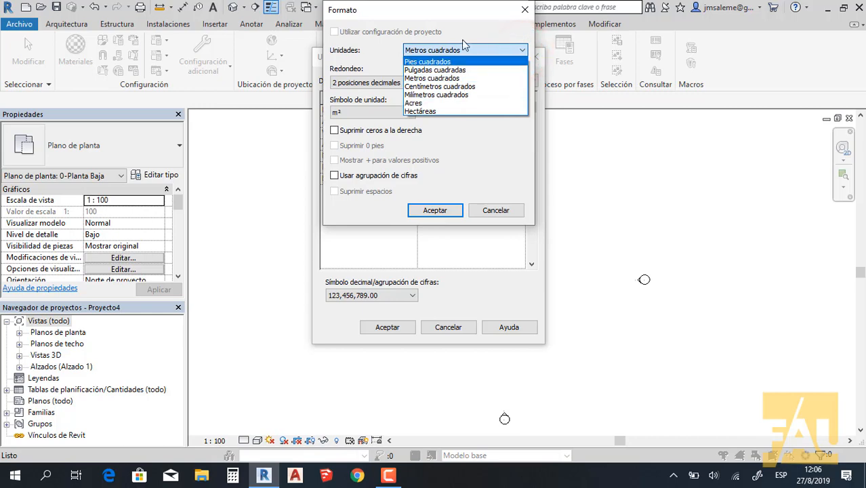
pyautogui.click(448, 78)
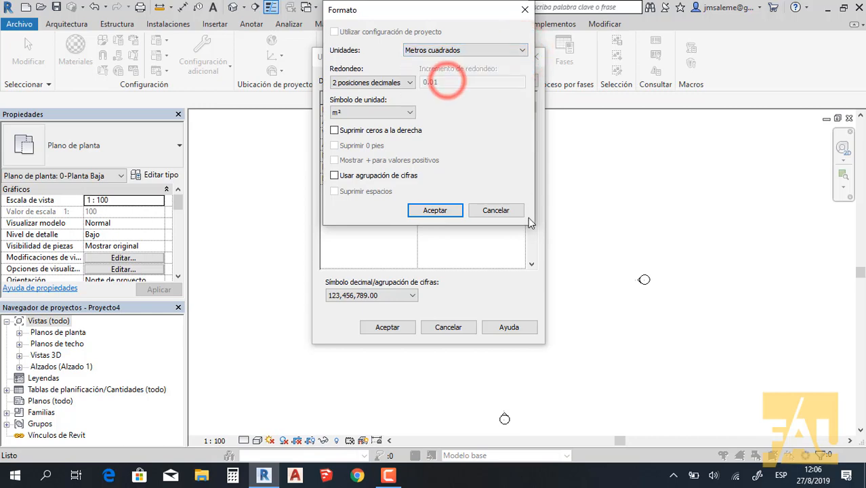
pyautogui.click(496, 211)
pyautogui.click(490, 133)
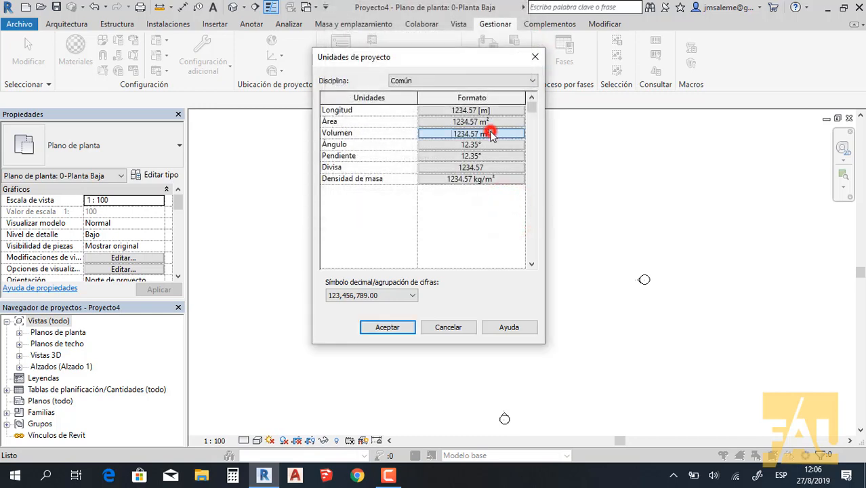
pyautogui.click(483, 212)
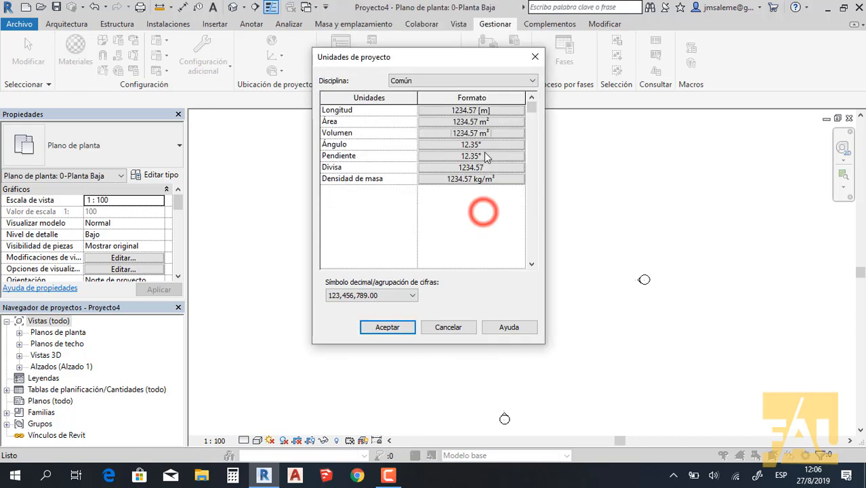
pyautogui.click(502, 145)
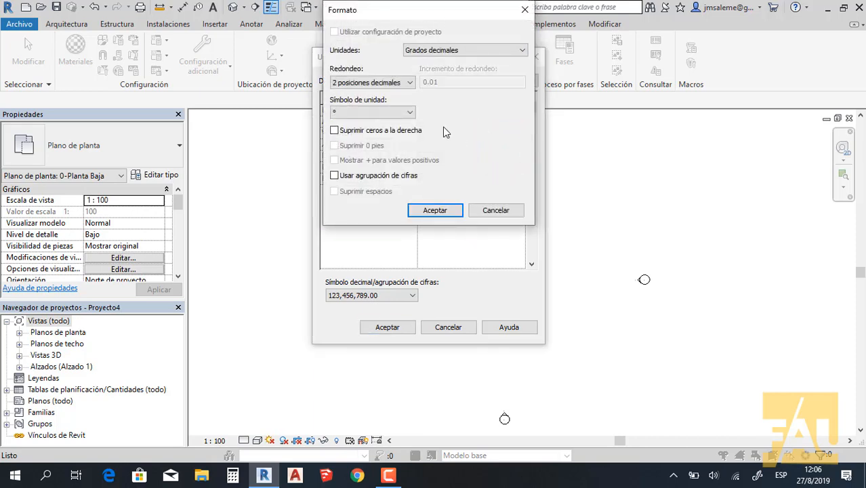
pyautogui.click(503, 211)
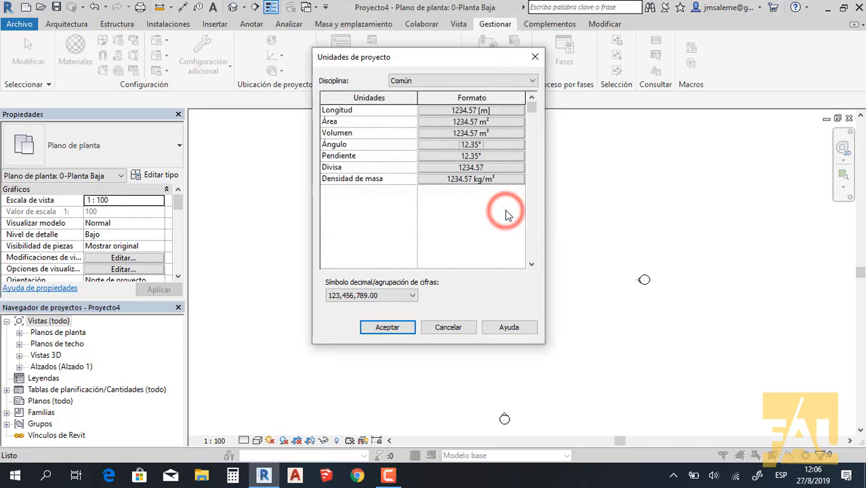
pyautogui.click(449, 327)
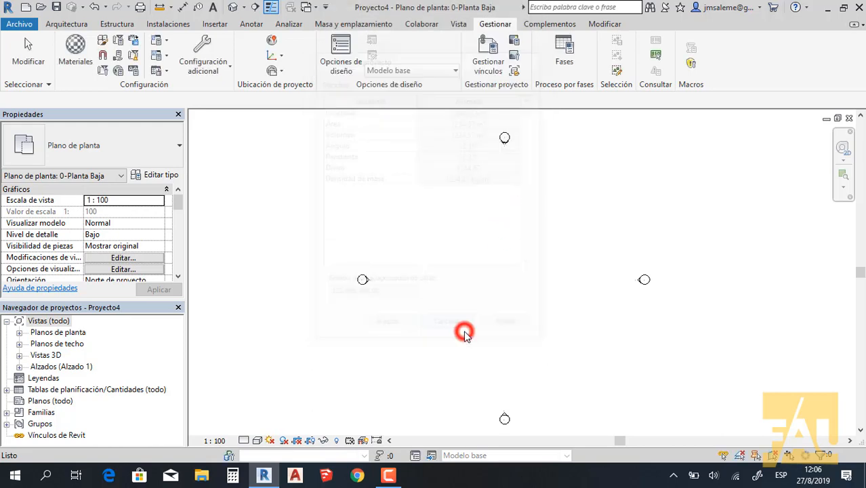
# Step: Start a chain of Genérico - 30 cm walls, 3 m high, with a short horizontal wall between the elevation markers
pyautogui.click(63, 26)
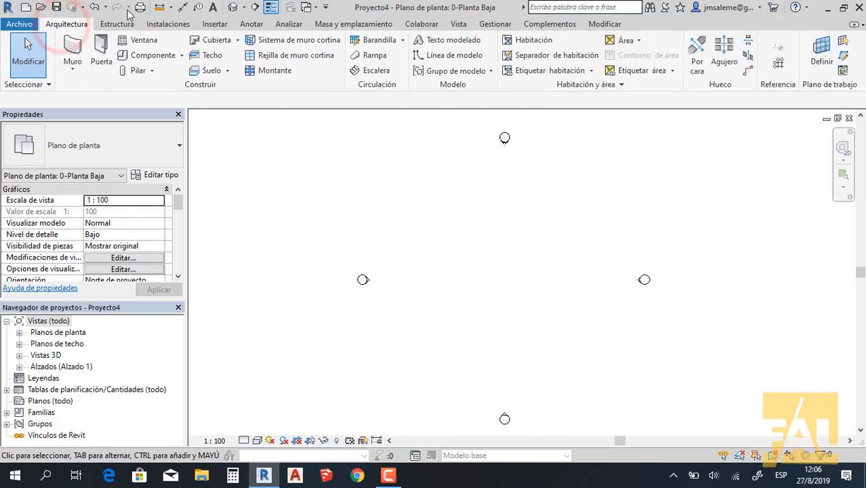
pyautogui.click(74, 44)
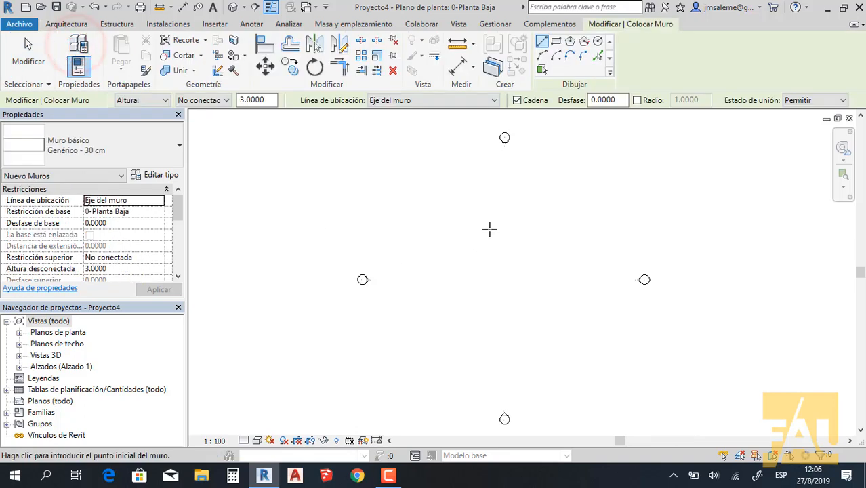
pyautogui.scroll(1, 489, 230)
pyautogui.scroll(1, 489, 229)
pyautogui.moveTo(489, 254); pyautogui.dragTo(402, 287, button='middle')
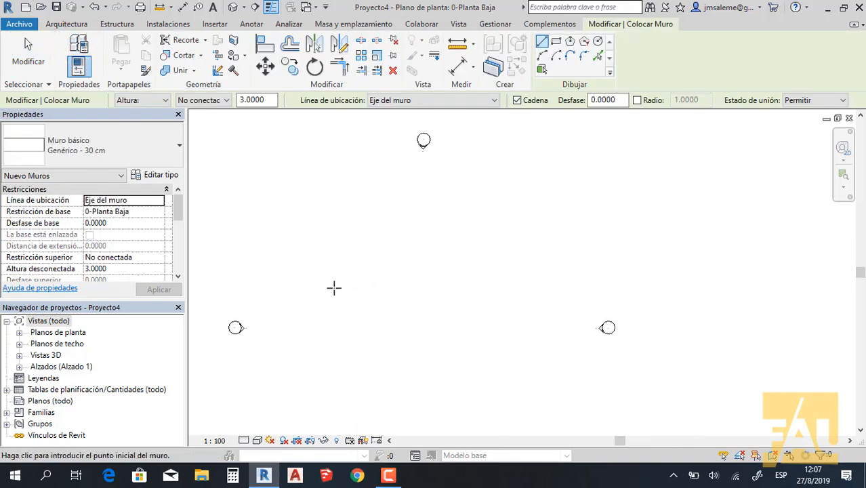
pyautogui.click(324, 290)
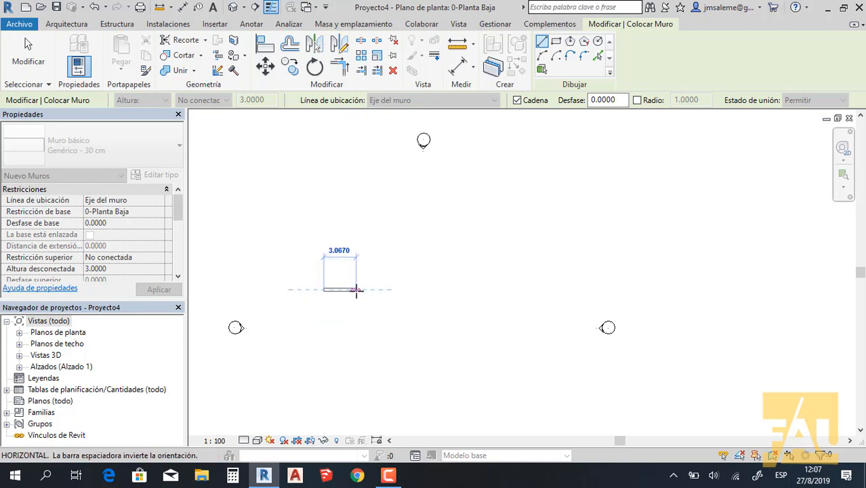
pyautogui.scroll(3, 385, 290)
pyautogui.scroll(1, 395, 296)
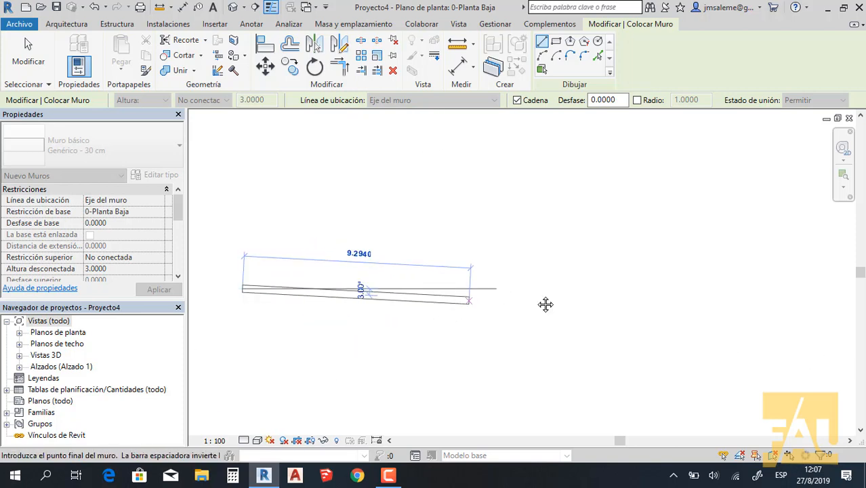
pyautogui.moveTo(489, 310); pyautogui.dragTo(683, 294, button='middle')
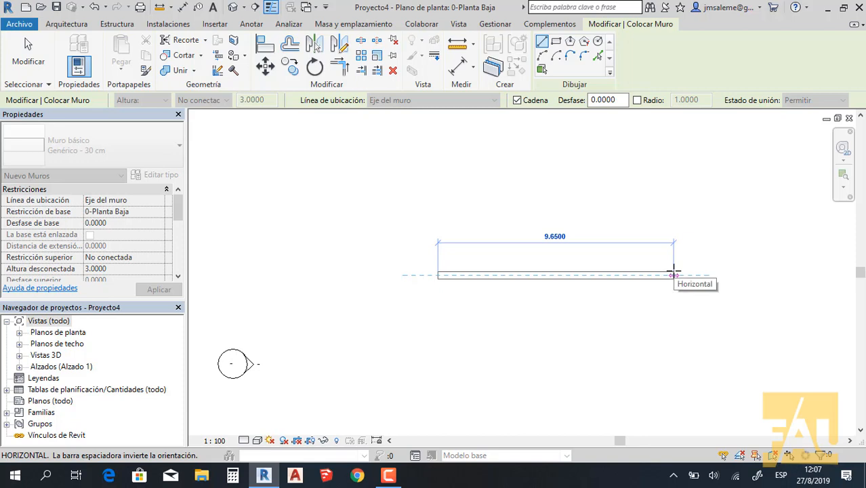
pyautogui.click(520, 275)
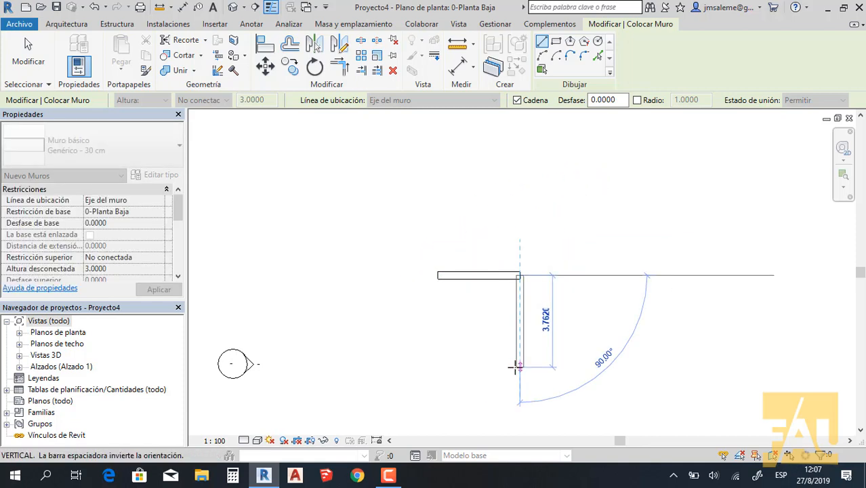
# Step: Continue the wall chain as a U-shaped recess: about 3.76 m down, 4.45 m to the right and 3.76 m back up
pyautogui.click(516, 367)
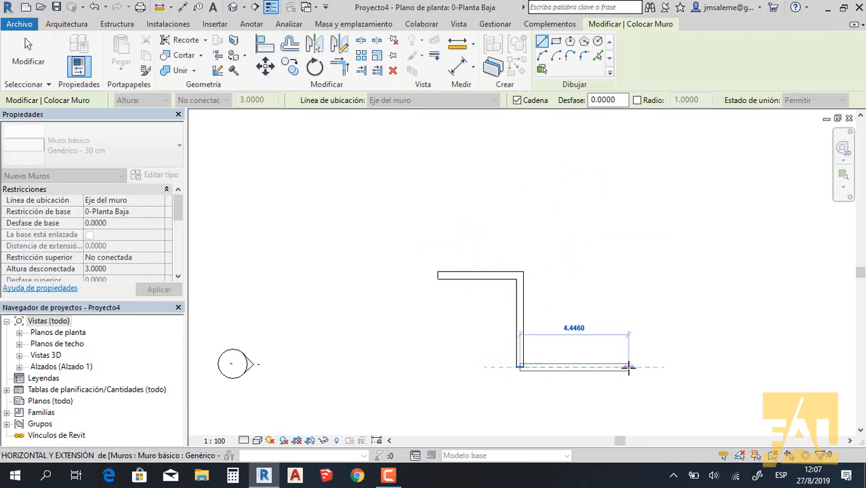
pyautogui.click(630, 367)
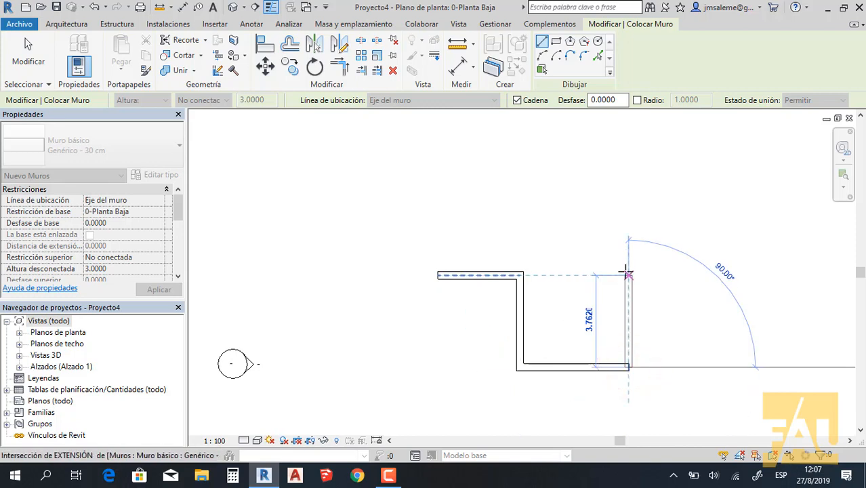
pyautogui.click(625, 271)
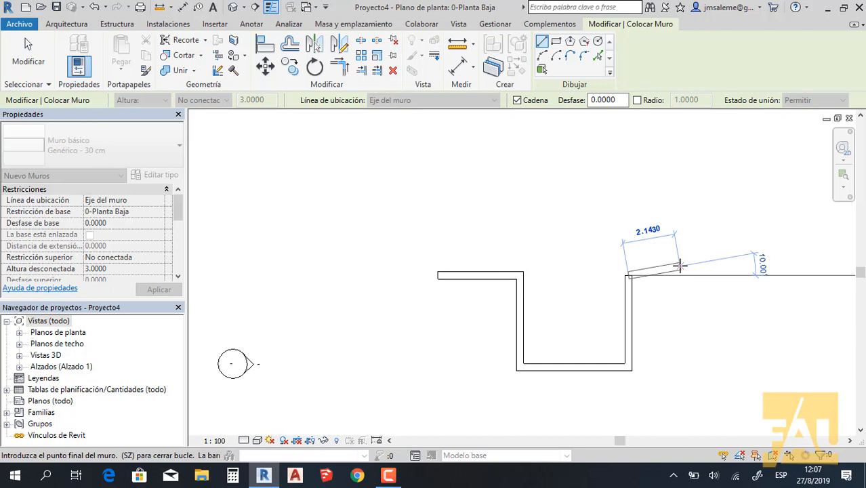
# Step: Finish the wall chain with a horizontal wall about 9.7 m long running right from the recess, in line with the first wall
pyautogui.scroll(-2, 746, 277)
pyautogui.moveTo(746, 276); pyautogui.dragTo(610, 258, button='middle')
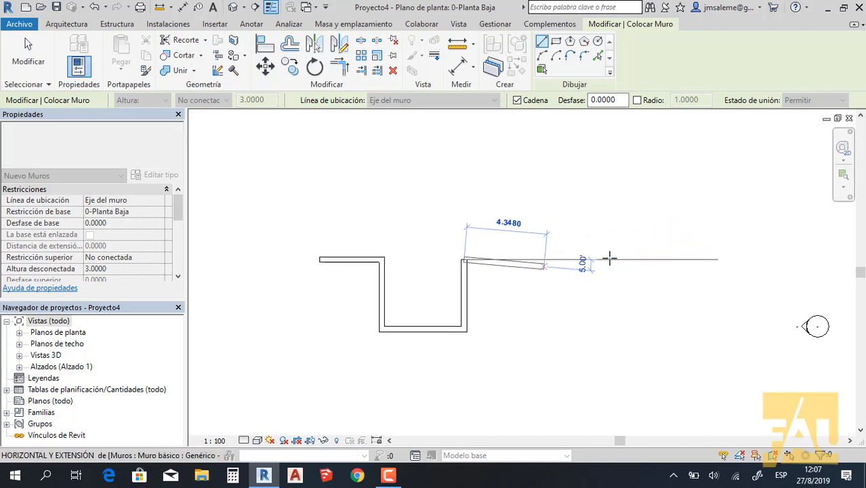
pyautogui.click(642, 258)
pyautogui.rightClick(643, 294)
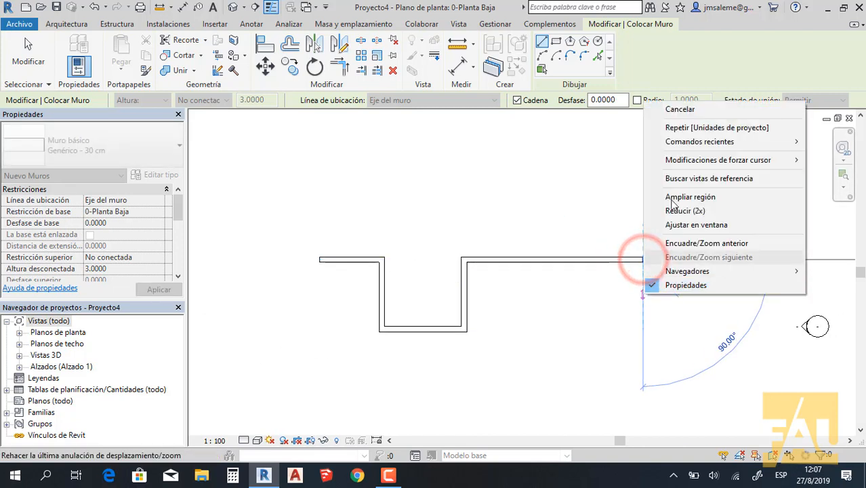
pyautogui.click(678, 112)
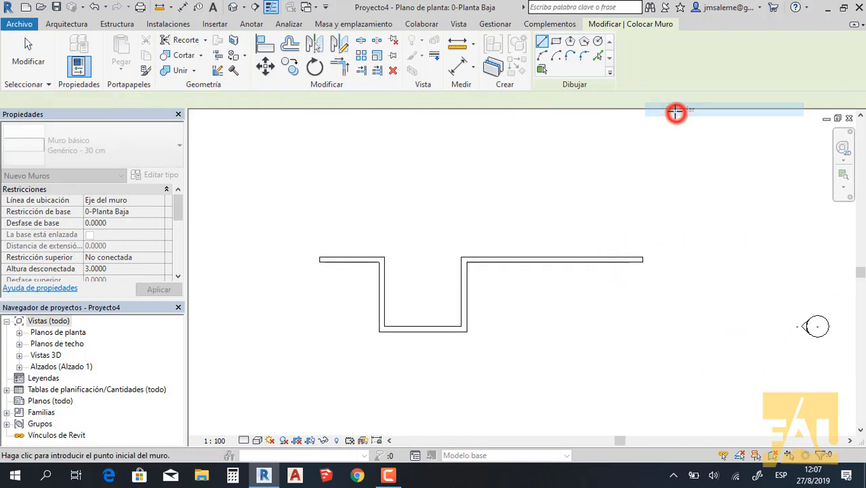
# Step: Place an IB-Puerta 1 hoja ciega pivotante 100 x 205 cm door in the long right-hand wall, about 1.45 m from the recess corner
pyautogui.click(75, 25)
pyautogui.click(105, 53)
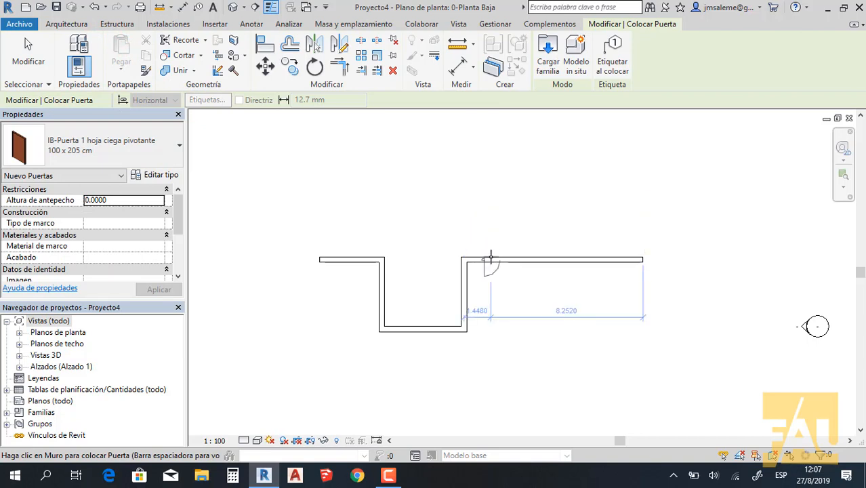
pyautogui.click(491, 259)
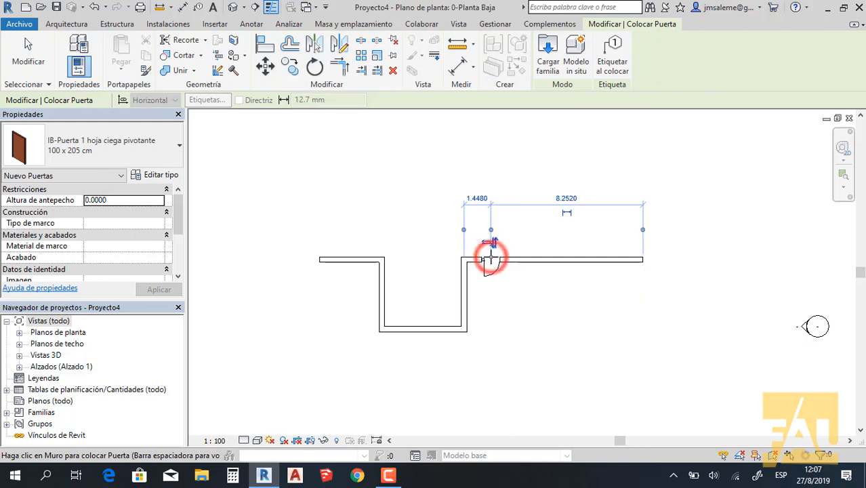
pyautogui.rightClick(564, 173)
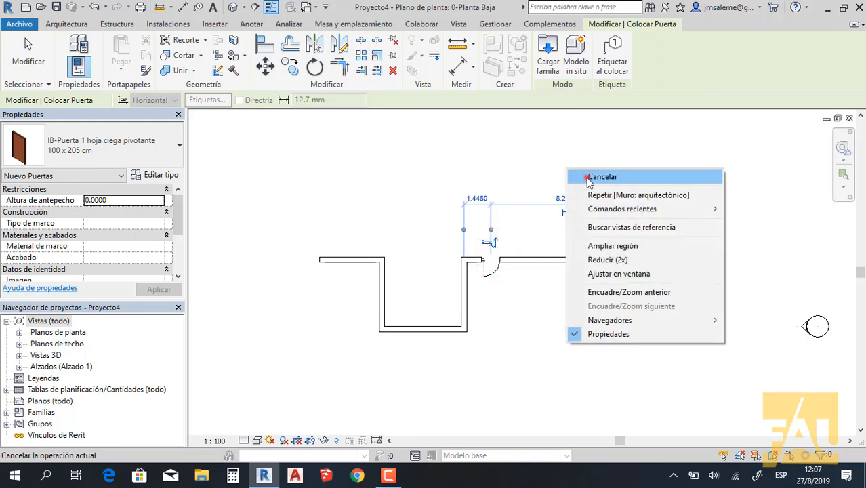
pyautogui.click(583, 174)
pyautogui.rightClick(587, 168)
pyautogui.click(595, 175)
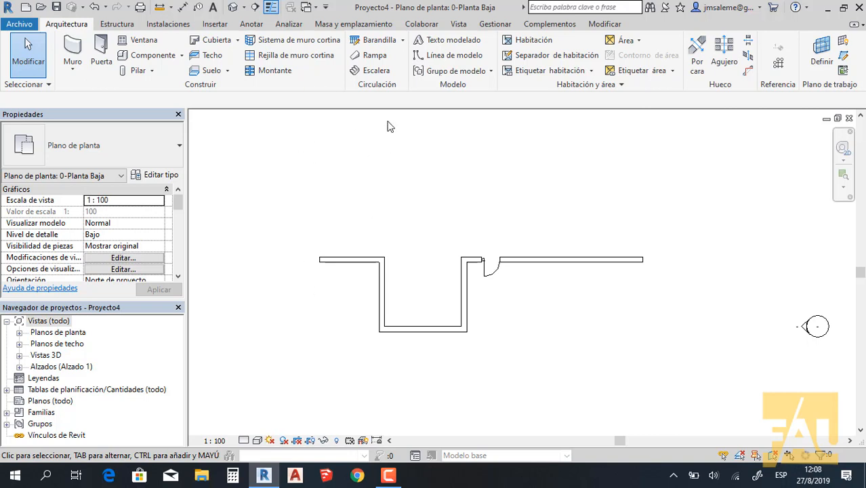
# Step: Review the temporary dimension properties for walls, doors and windows without changing them
pyautogui.click(496, 24)
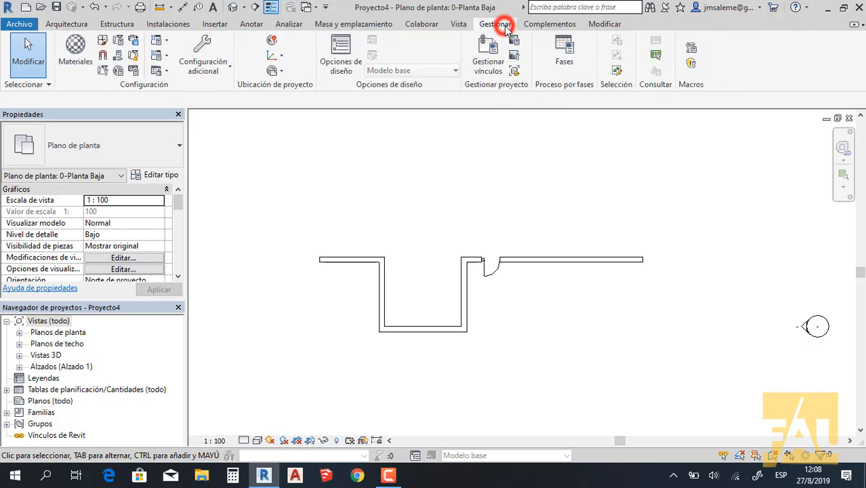
pyautogui.click(229, 68)
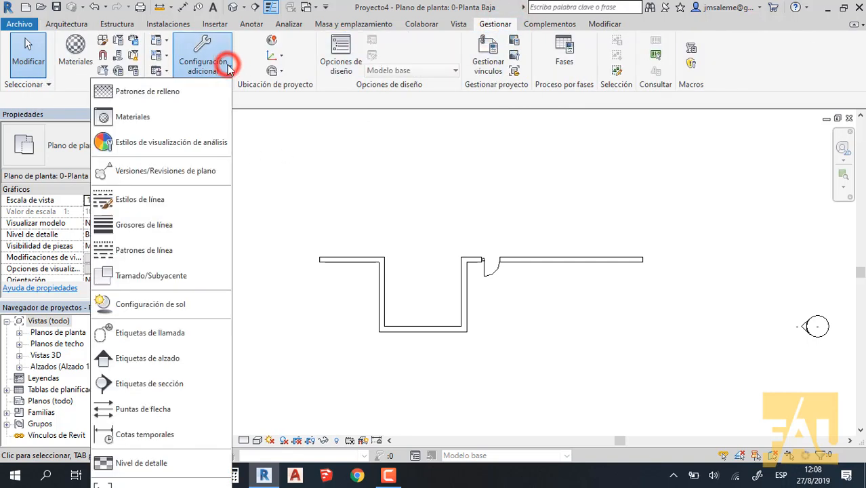
pyautogui.click(162, 430)
pyautogui.moveTo(393, 90); pyautogui.dragTo(545, 80)
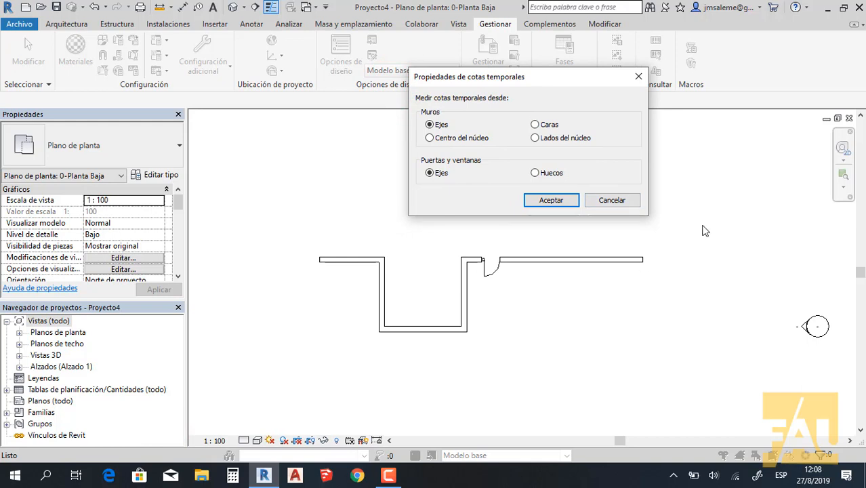
pyautogui.click(624, 201)
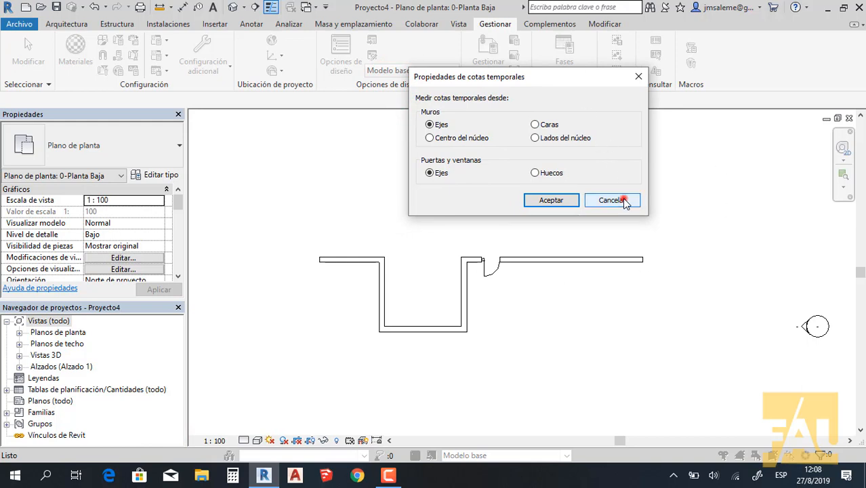
# Step: Inspect the temporary dimensions of the recess's left wall and of the door
pyautogui.moveTo(490, 258); pyautogui.dragTo(466, 243, button='middle')
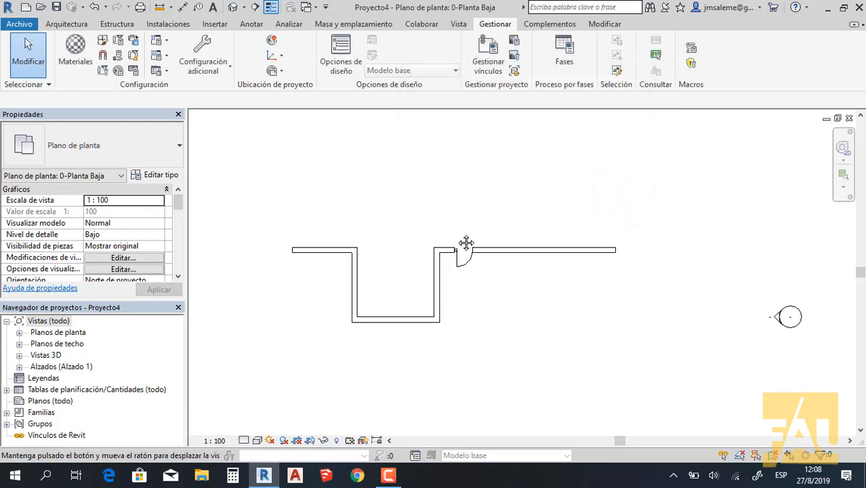
pyautogui.scroll(2, 467, 242)
pyautogui.moveTo(532, 238); pyautogui.dragTo(565, 194, button='middle')
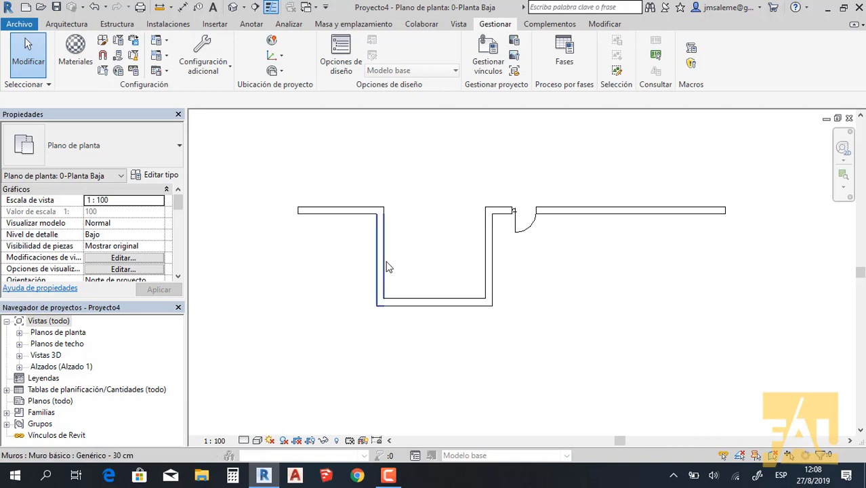
pyautogui.click(387, 263)
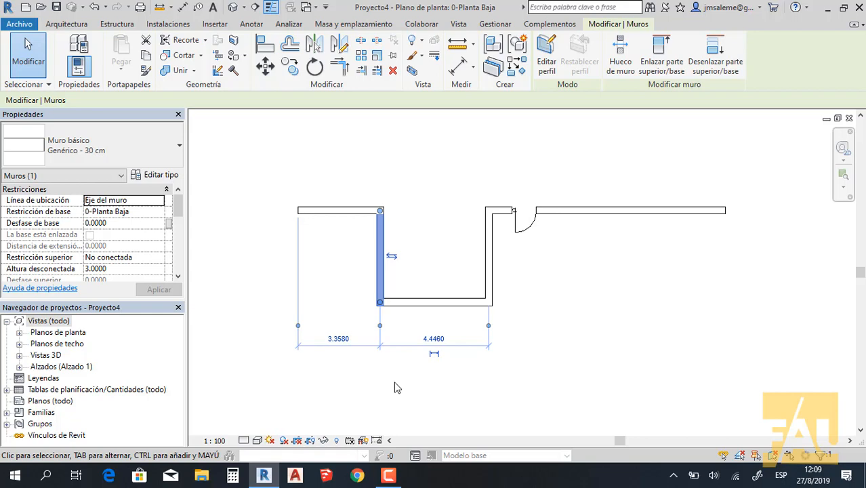
pyautogui.click(535, 258)
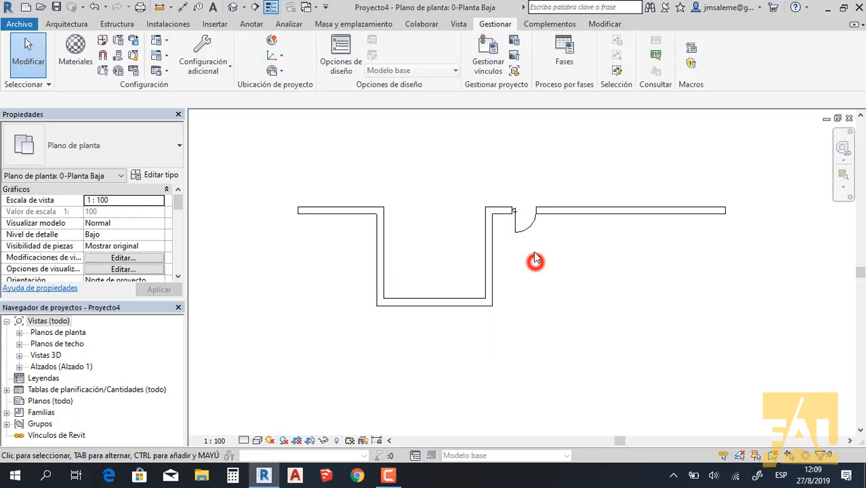
pyautogui.click(527, 228)
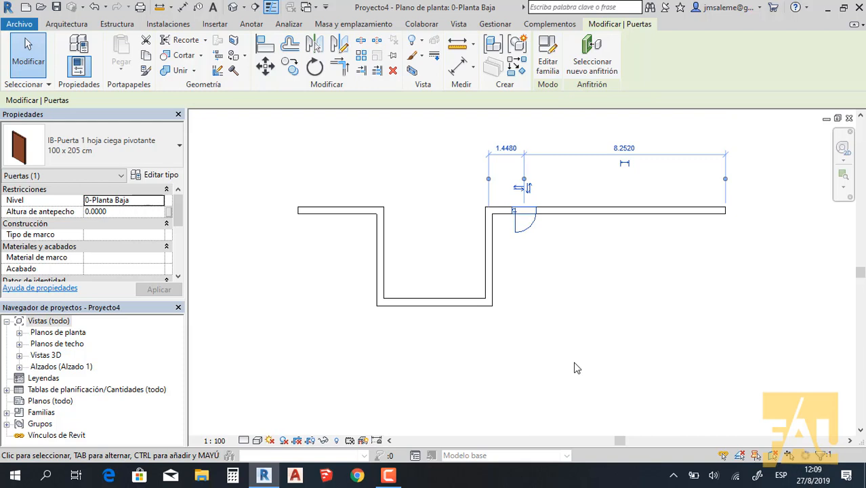
pyautogui.click(558, 325)
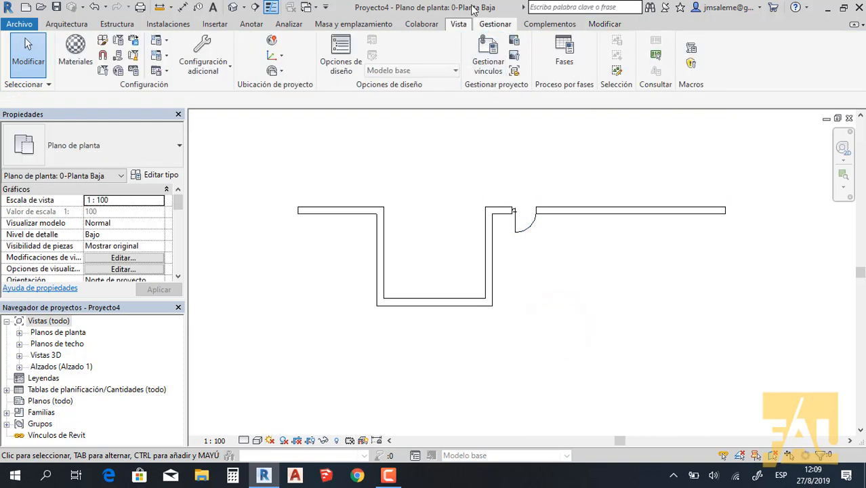
# Step: Set temporary dimensions to measure from Caras for walls and from Huecos for doors and windows
pyautogui.click(229, 70)
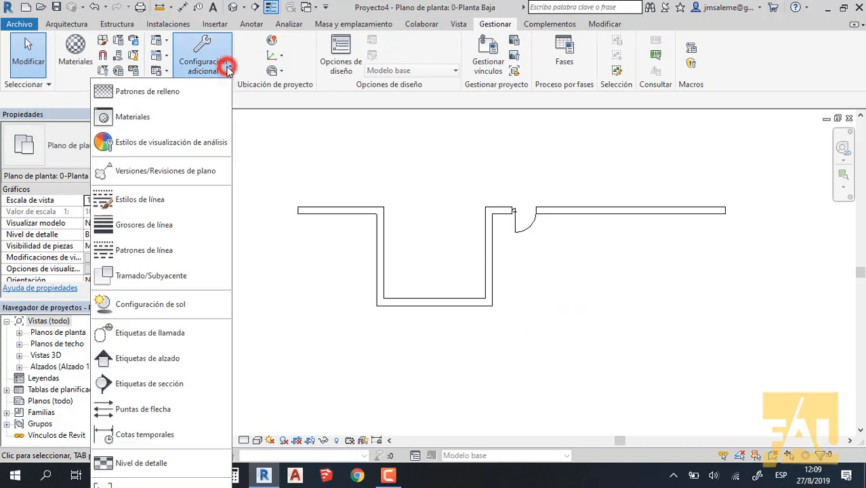
pyautogui.click(177, 437)
pyautogui.moveTo(559, 76); pyautogui.dragTo(453, 81)
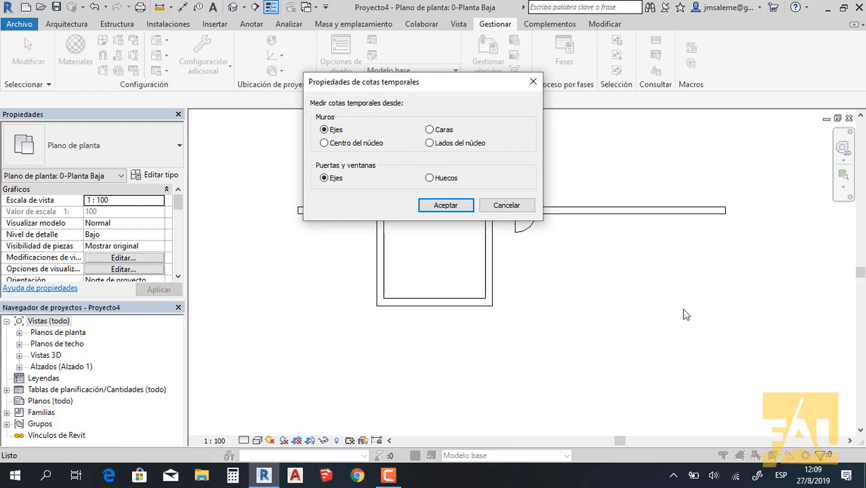
pyautogui.click(431, 130)
pyautogui.click(430, 179)
pyautogui.click(441, 204)
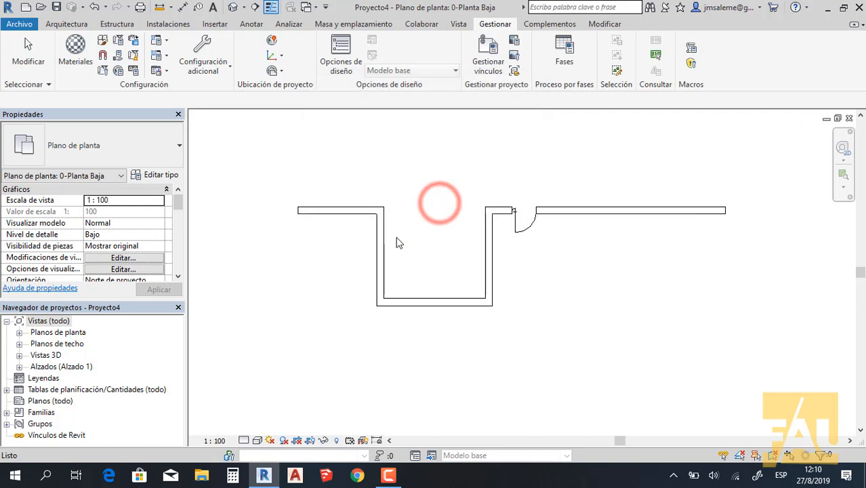
# Step: Check how the new temporary dimension settings apply to the recess's left wall and the door
pyautogui.click(381, 260)
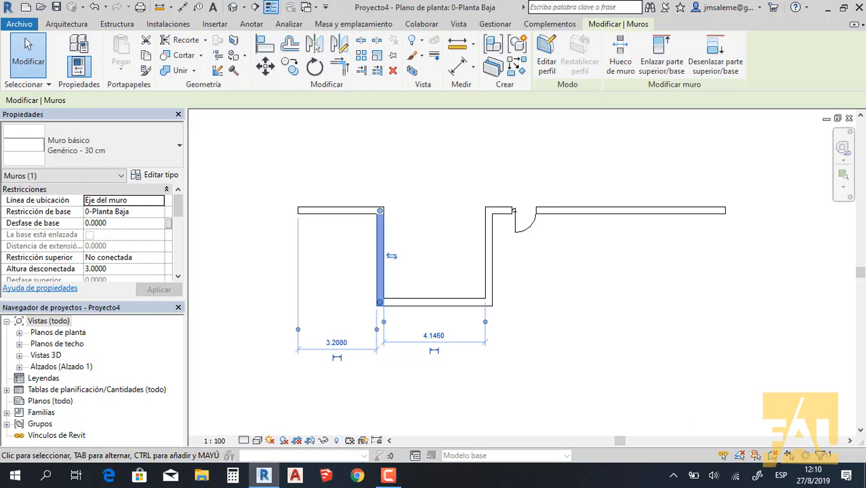
pyautogui.click(551, 326)
pyautogui.click(526, 234)
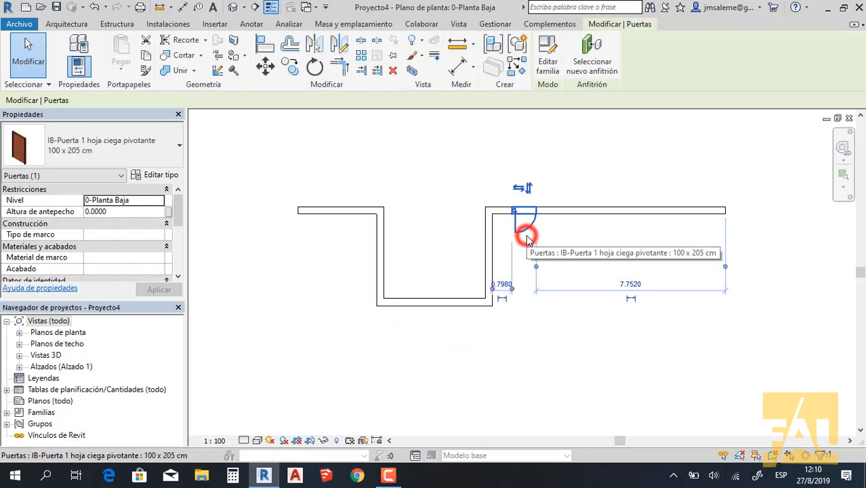
pyautogui.scroll(2, 594, 266)
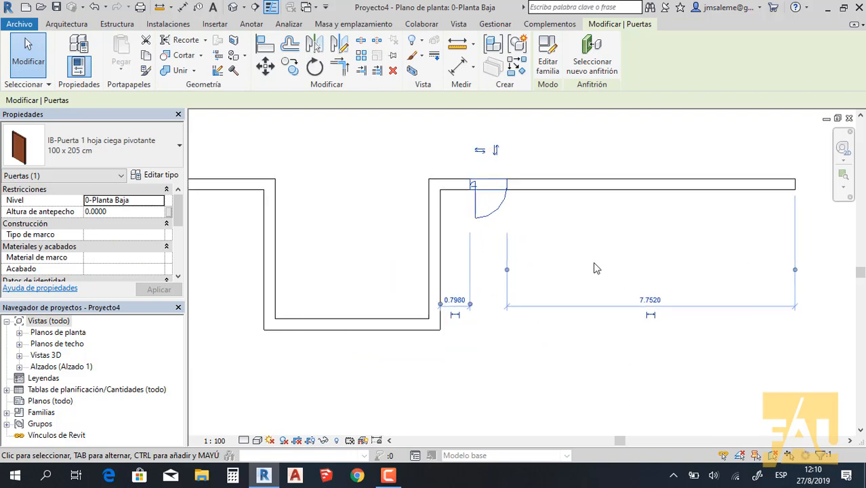
pyautogui.moveTo(594, 268); pyautogui.dragTo(562, 274, button='middle')
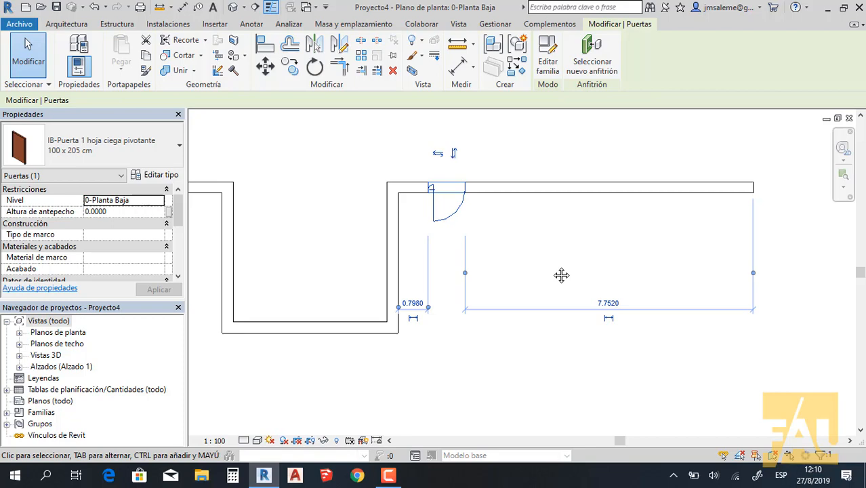
pyautogui.click(577, 242)
# Step: Draw a separate horizontal Genérico - 30 cm wall about 5.09 m long below the recess
pyautogui.scroll(-2, 596, 195)
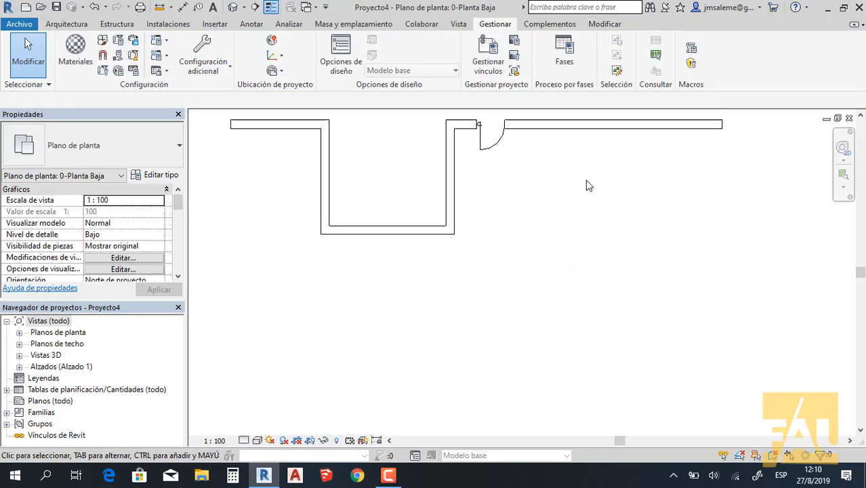
pyautogui.click(66, 24)
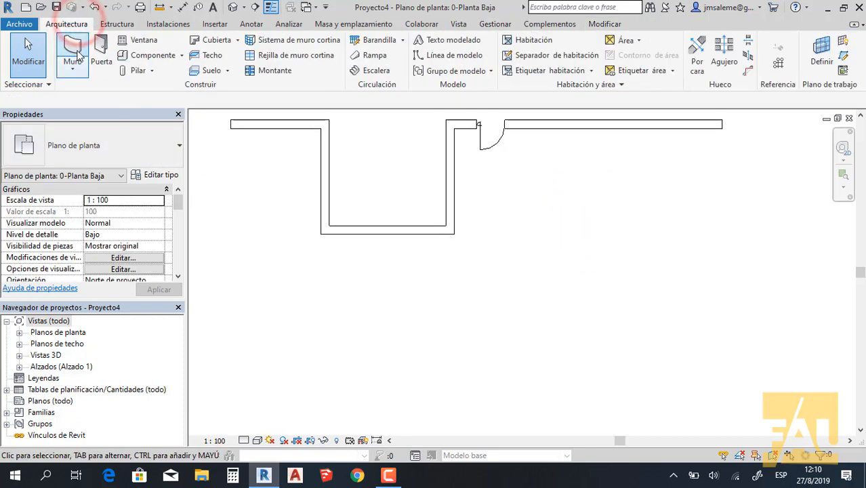
pyautogui.click(76, 54)
pyautogui.click(320, 367)
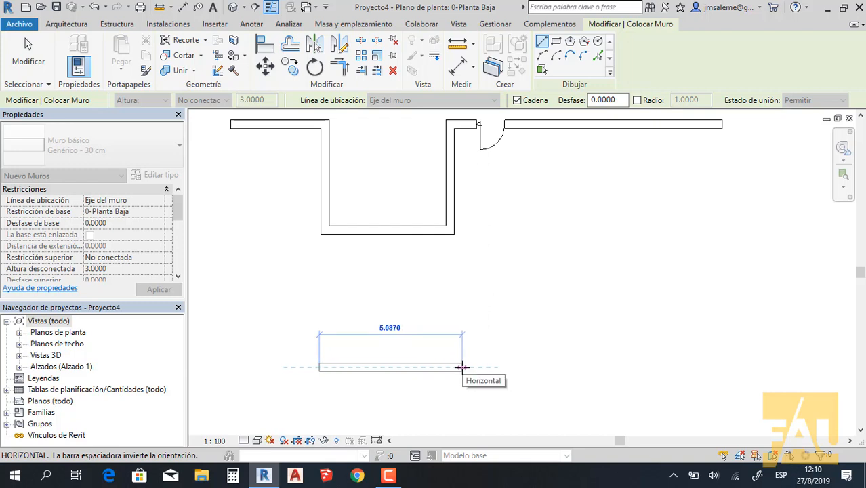
pyautogui.click(461, 367)
pyautogui.rightClick(535, 354)
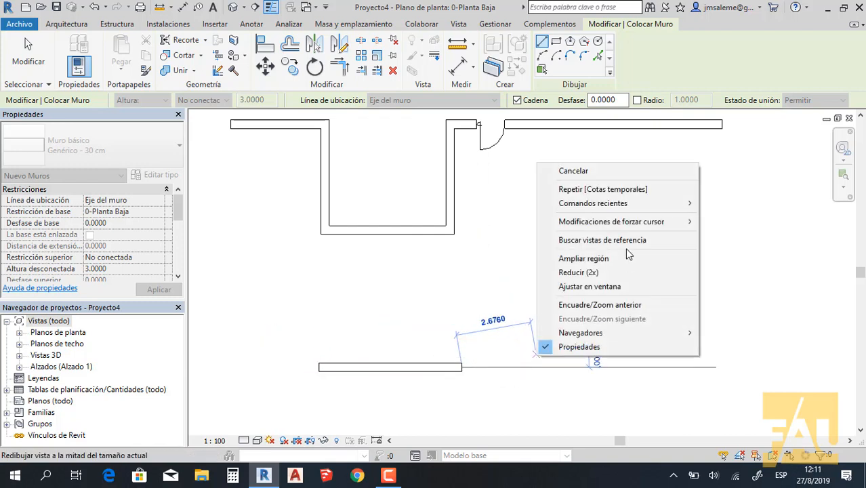
pyautogui.click(590, 169)
pyautogui.moveTo(594, 169); pyautogui.dragTo(576, 264, button='middle')
pyautogui.scroll(-1, 576, 263)
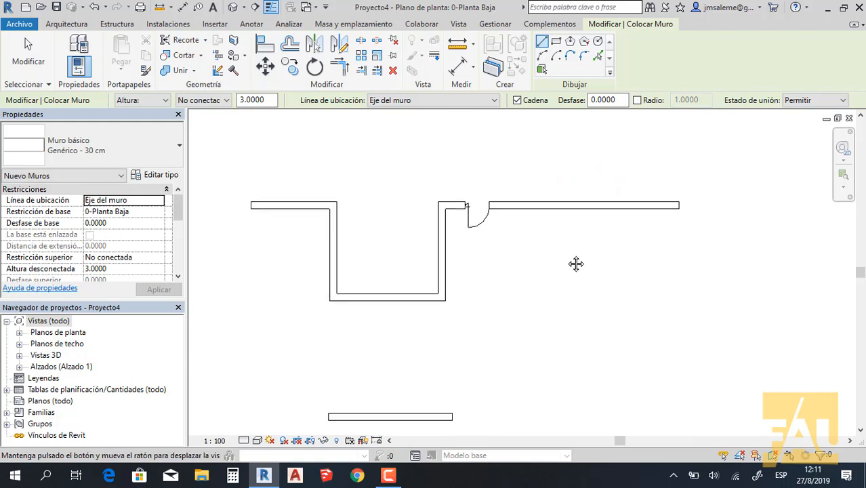
pyautogui.rightClick(575, 249)
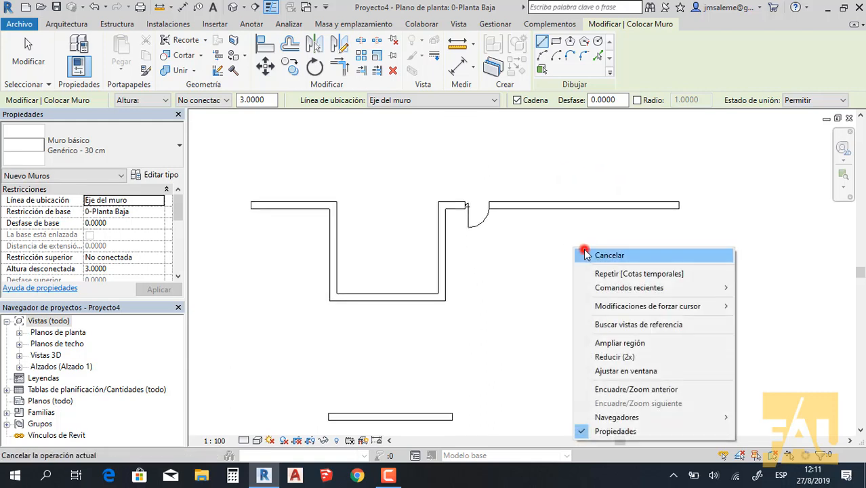
pyautogui.click(587, 255)
# Step: Set the length of the separate wall below the recess to 5 m
pyautogui.moveTo(513, 356); pyautogui.dragTo(546, 280, button='middle')
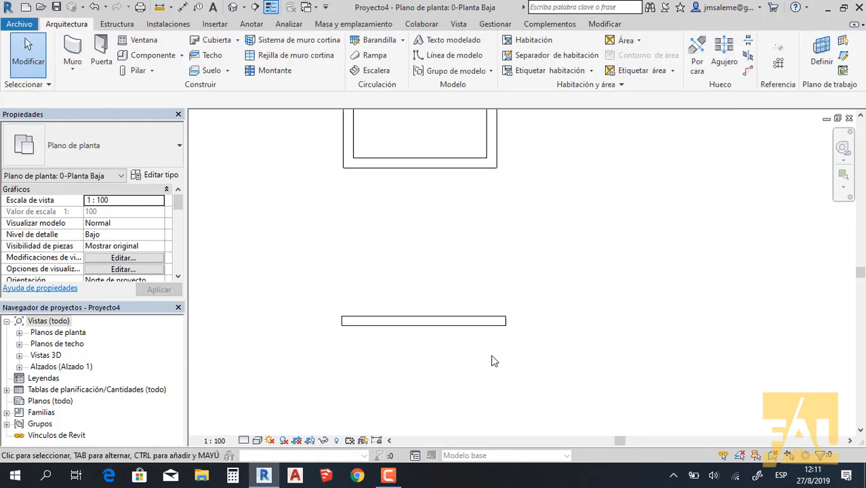
pyautogui.scroll(2, 494, 362)
pyautogui.click(463, 313)
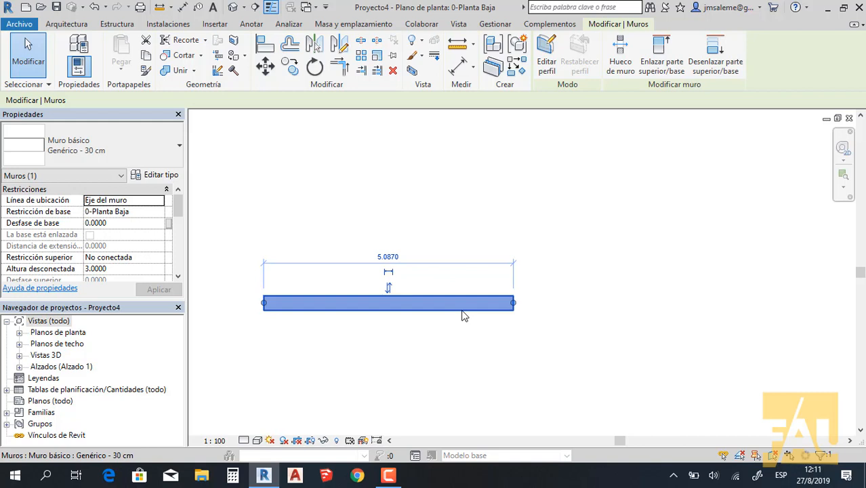
pyautogui.click(391, 256)
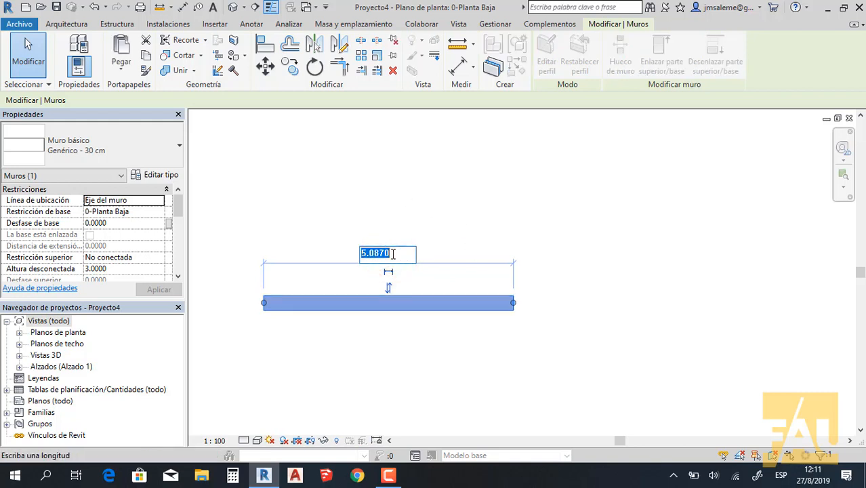
pyautogui.write('5')
pyautogui.press('Return')
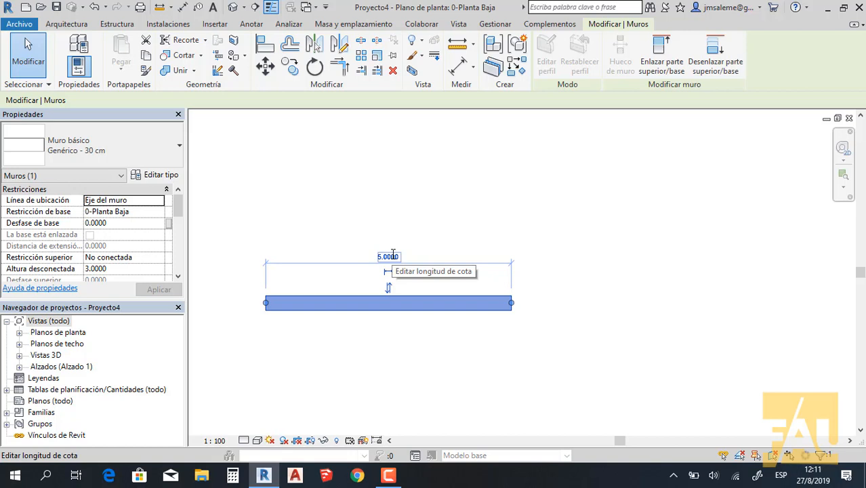
pyautogui.click(449, 249)
# Step: Move the recess's left wall so its outer face is 3 m from the free end of the upper-left wall
pyautogui.moveTo(449, 245); pyautogui.dragTo(473, 236, button='middle')
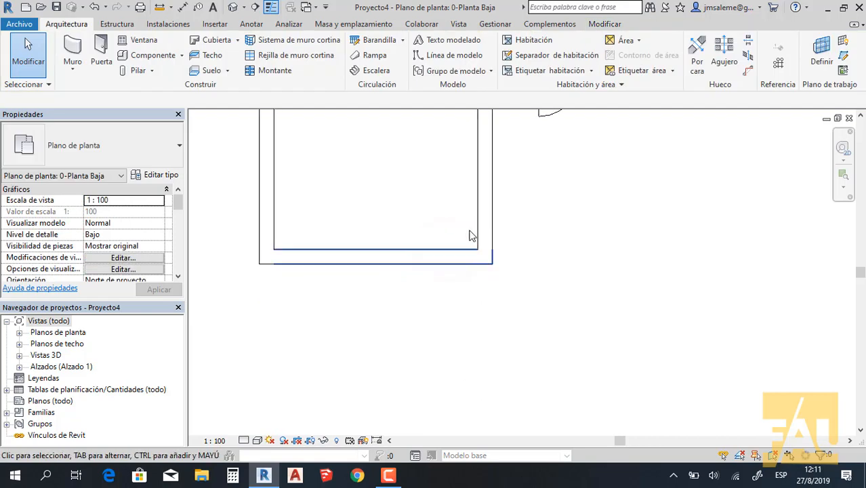
pyautogui.scroll(-2, 427, 309)
pyautogui.scroll(2, 416, 309)
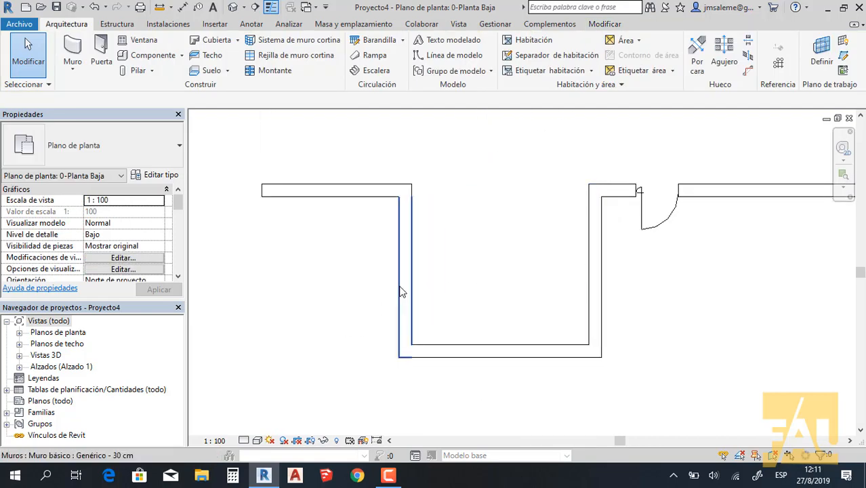
pyautogui.click(401, 292)
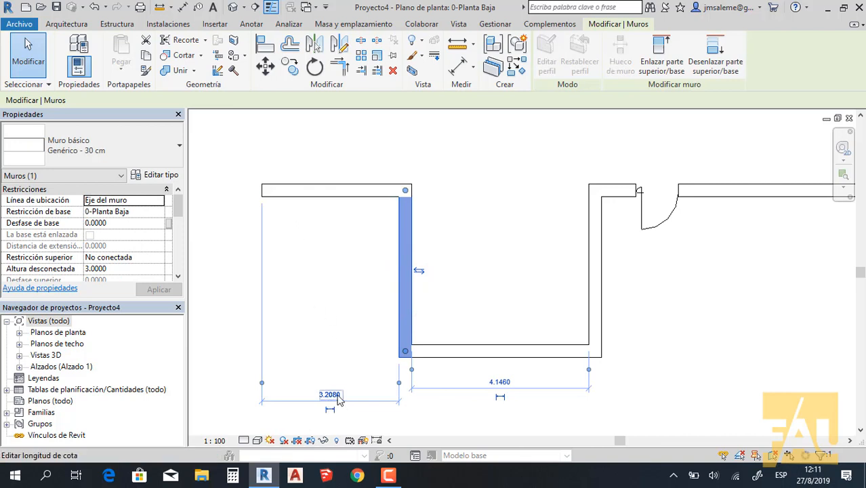
pyautogui.click(338, 397)
pyautogui.write('3')
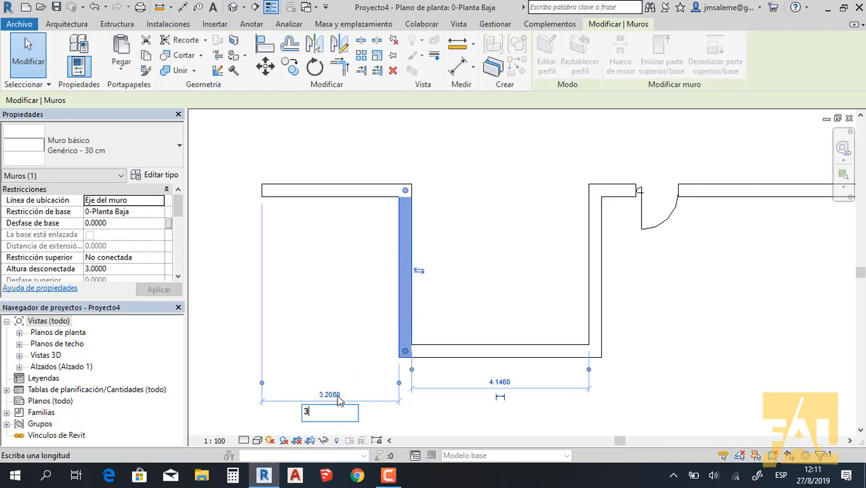
pyautogui.press('Return')
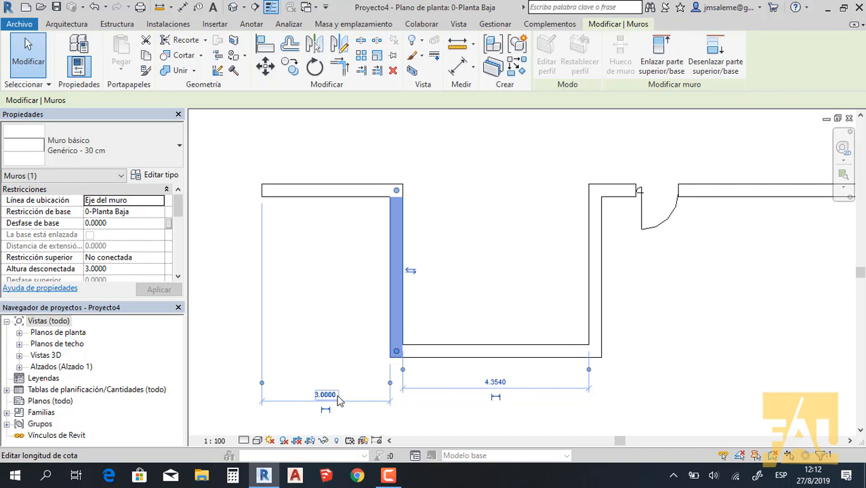
# Step: Try to set the recess's inner width to 4.5 m by moving its left wall
pyautogui.click(497, 381)
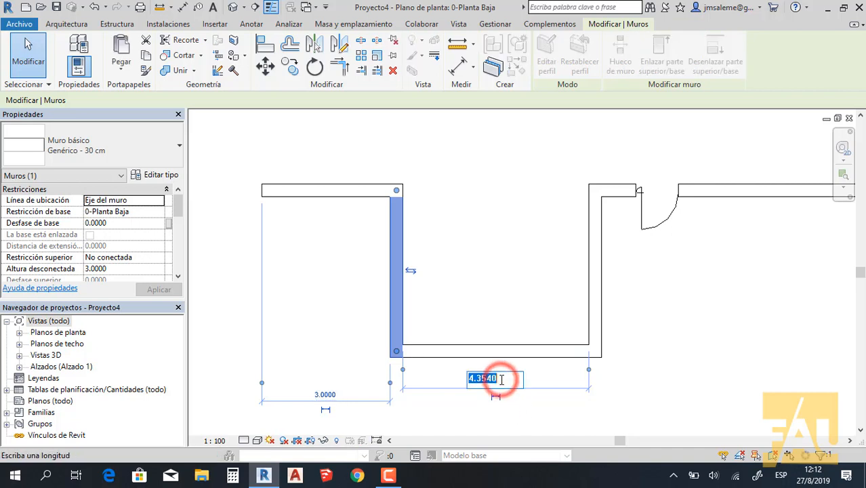
pyautogui.write('4.5')
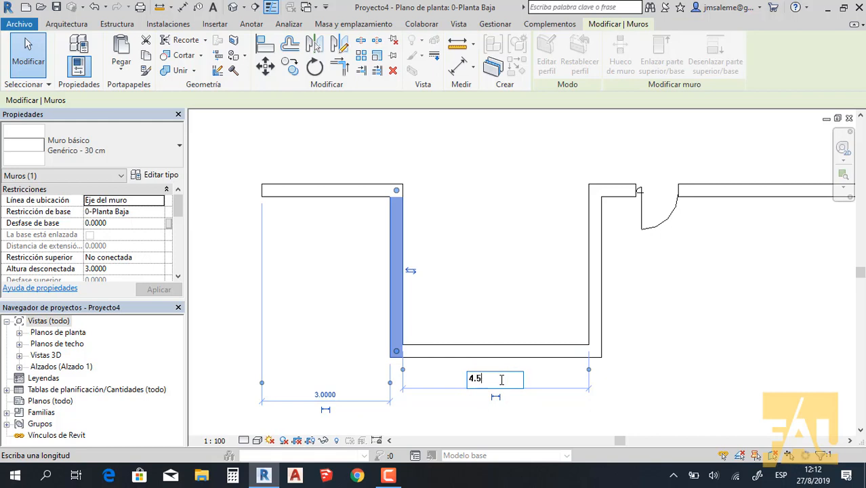
pyautogui.press('Return')
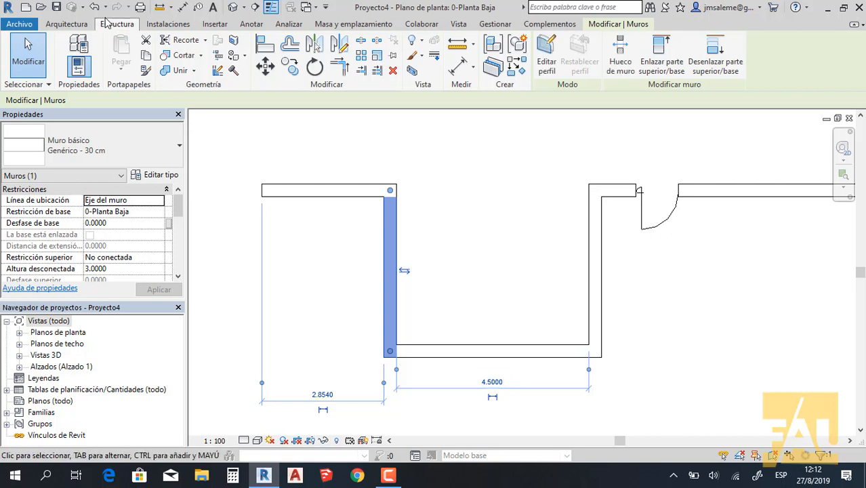
pyautogui.moveTo(391, 292); pyautogui.dragTo(397, 292)
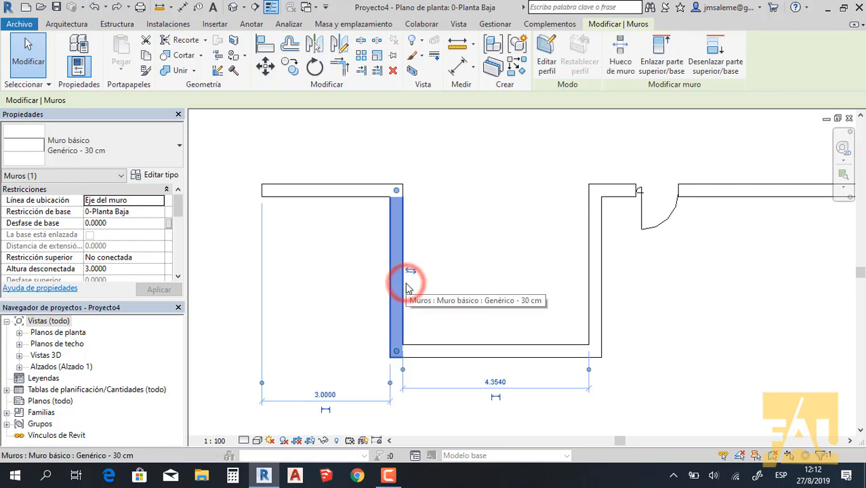
# Step: Move the recess's right wall to make the inner width of the recess 4.5 m
pyautogui.click(561, 306)
pyautogui.click(400, 309)
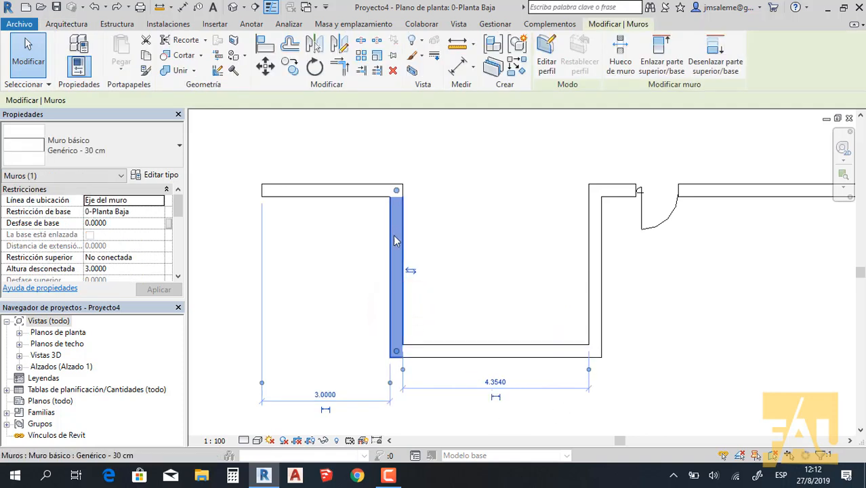
pyautogui.click(470, 282)
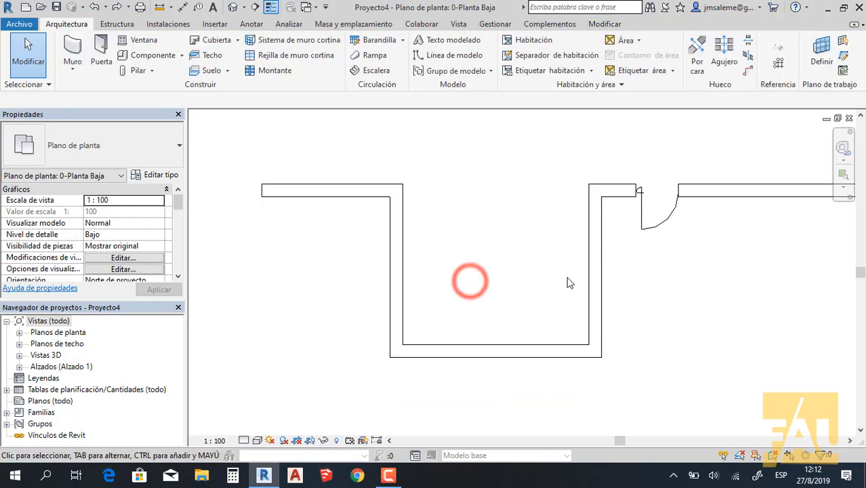
pyautogui.click(595, 288)
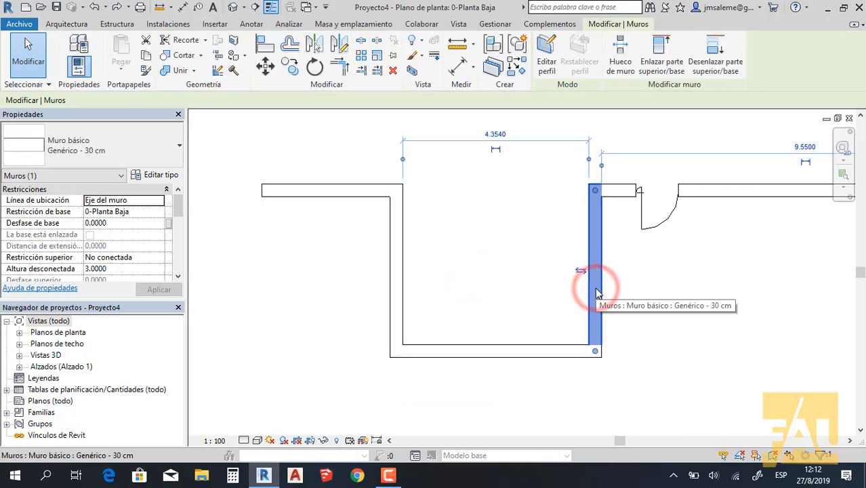
pyautogui.click(497, 135)
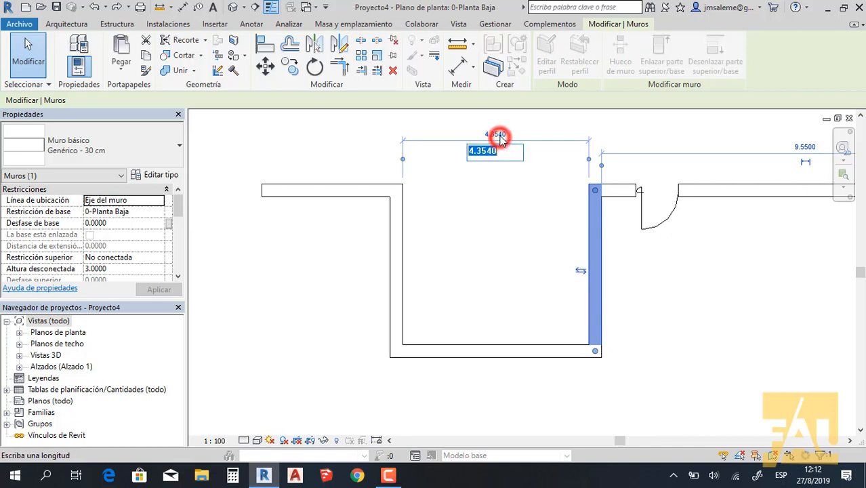
pyautogui.write('4.5')
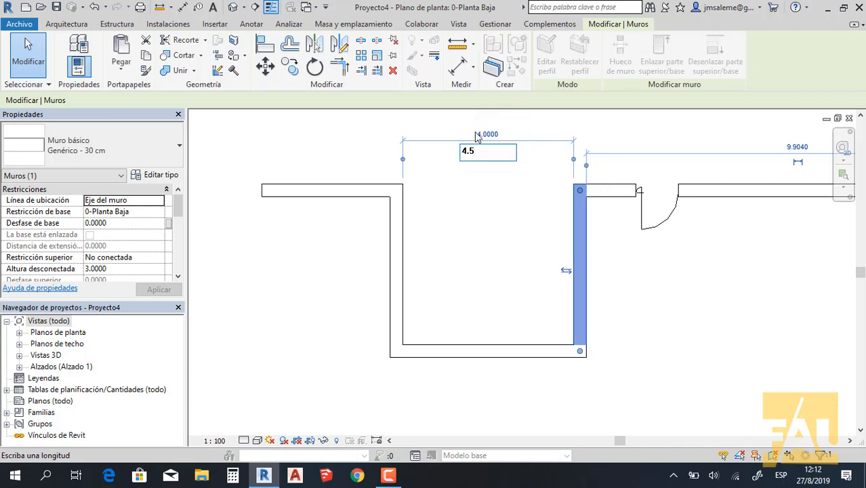
pyautogui.press('Return')
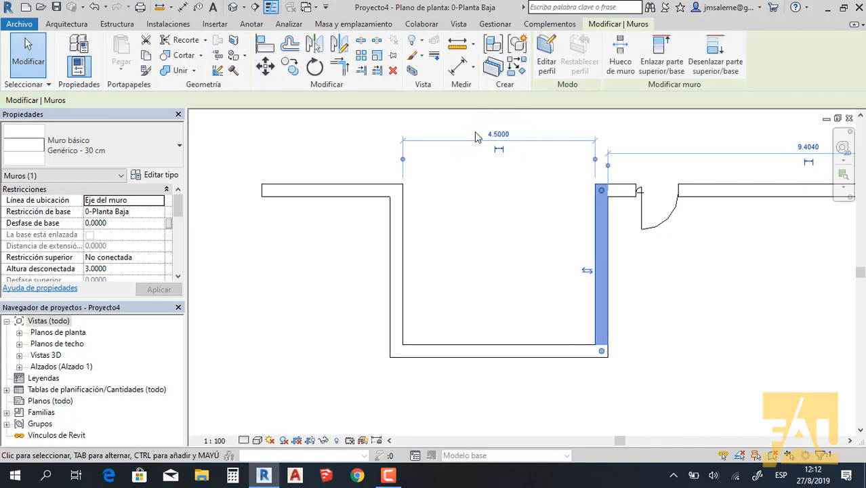
pyautogui.click(734, 280)
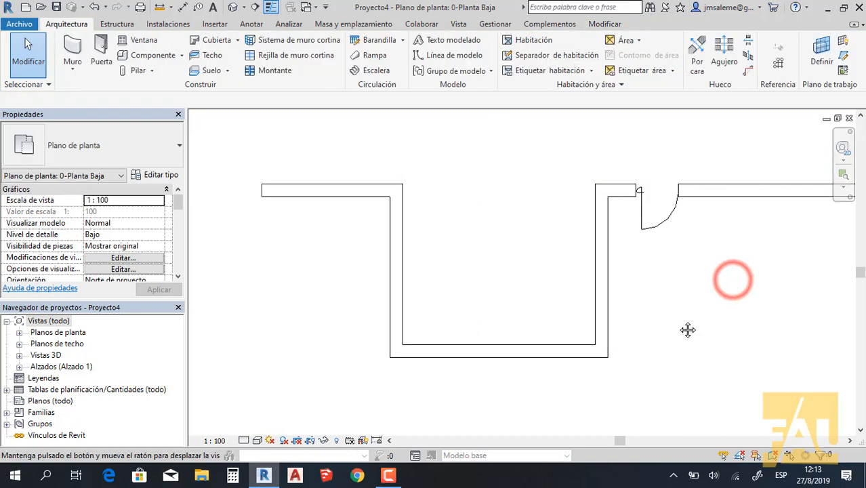
# Step: Position the door so its opening starts 0.15 m from the face of the recess's right wall
pyautogui.moveTo(687, 329); pyautogui.dragTo(421, 318, button='middle')
pyautogui.scroll(1, 454, 268)
pyautogui.click(400, 213)
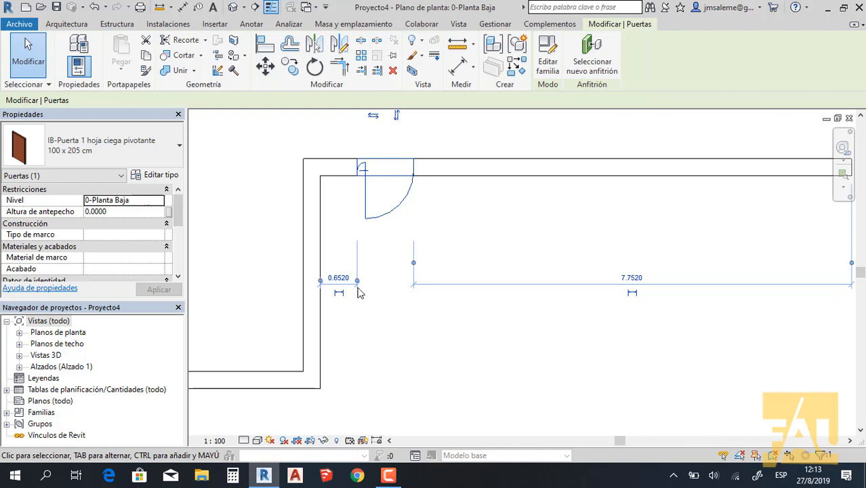
pyautogui.click(339, 278)
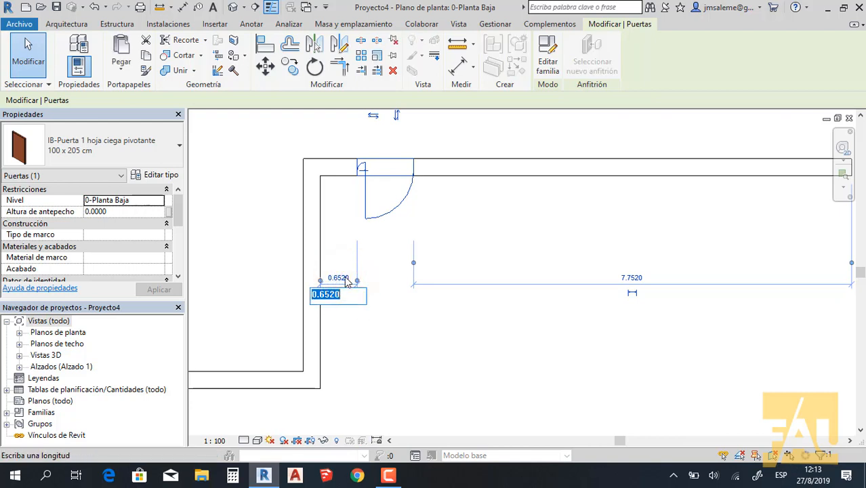
pyautogui.write('.15')
pyautogui.press('Return')
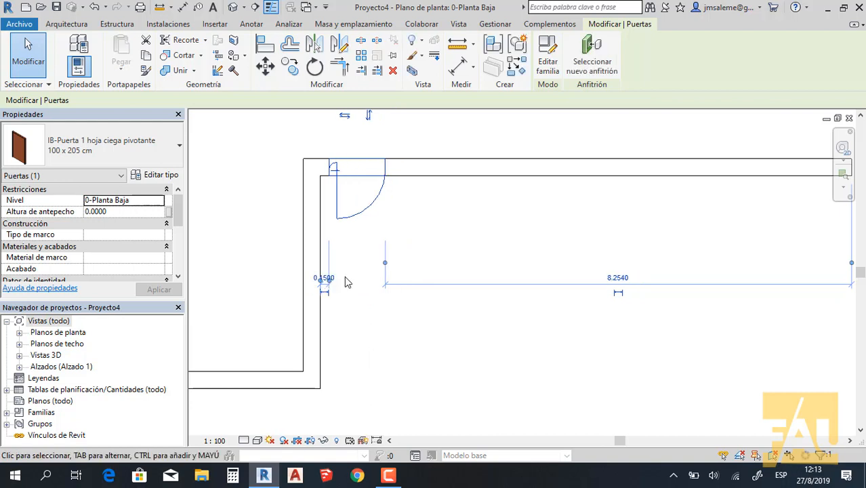